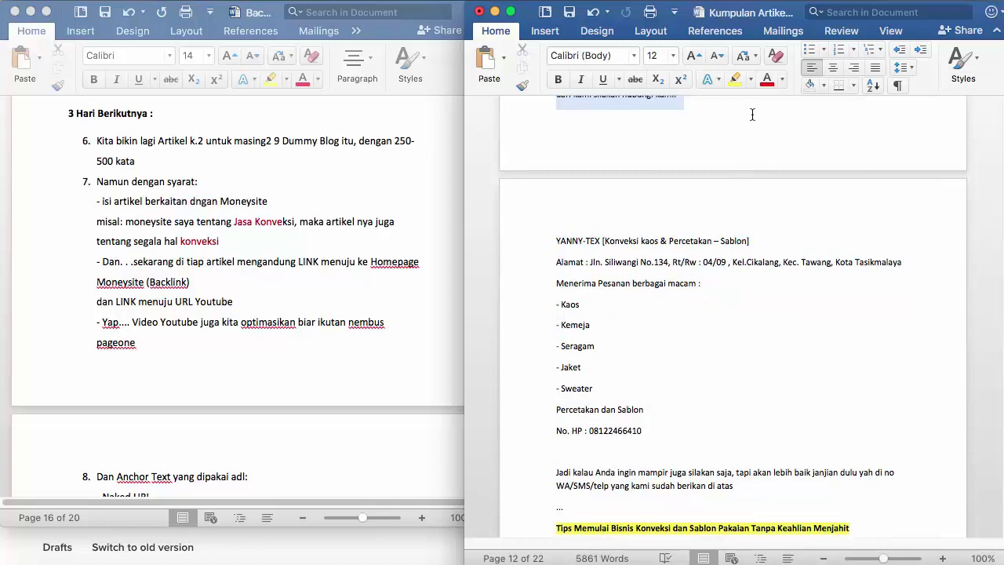
# Copy the article ending in "berikan di atas" from Word and paste it as the body of the LiveJournal entry in Chrome
pyautogui.moveTo(758, 261); pyautogui.dragTo(745, 421)
pyautogui.scroll(-2, 745, 416)
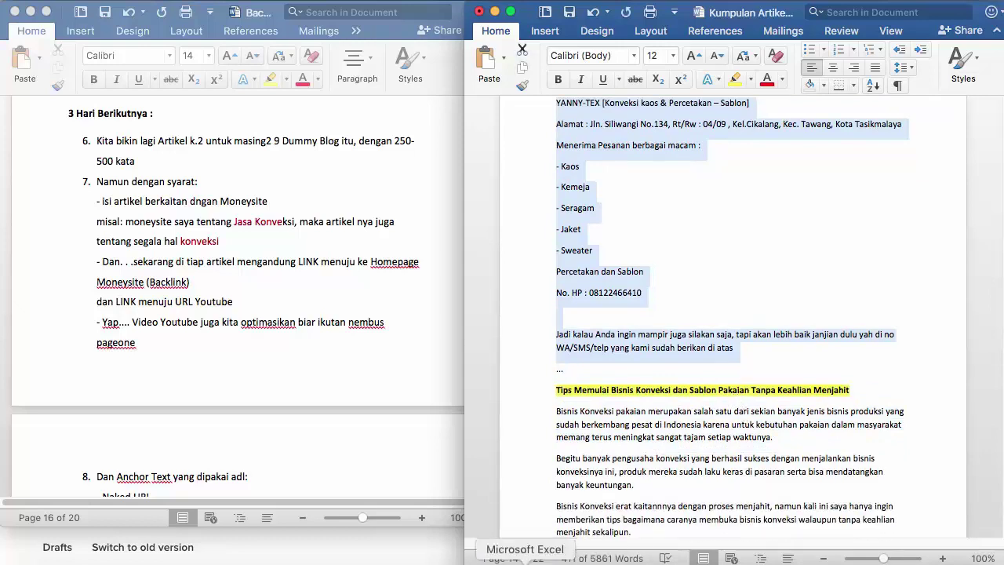
pyautogui.click(555, 560)
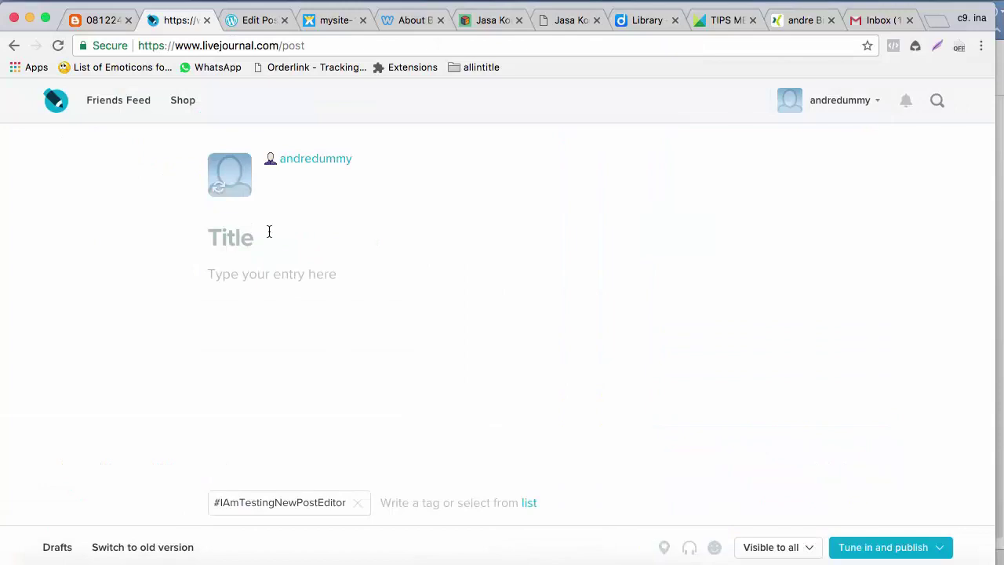
pyautogui.click(280, 282)
pyautogui.press('super+v')
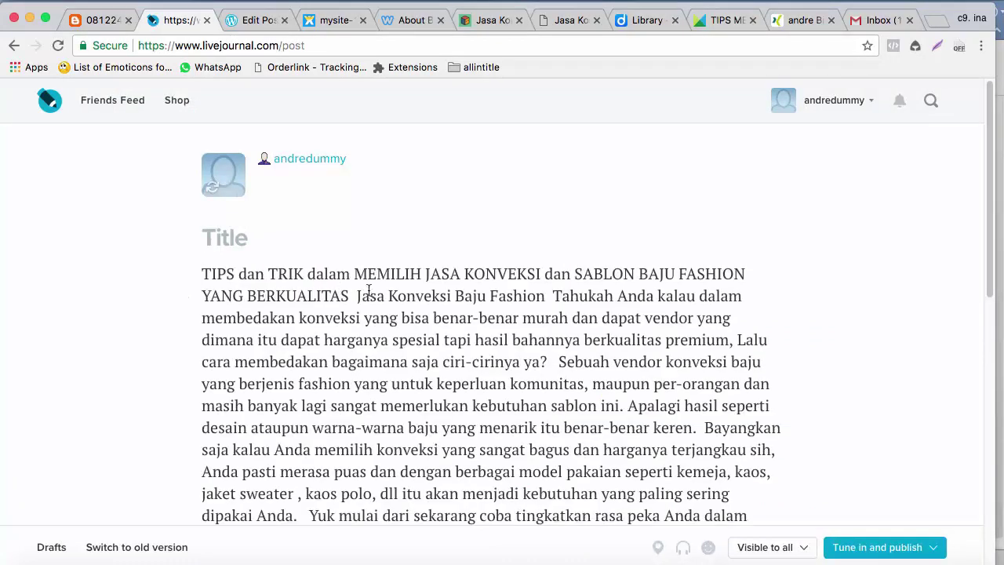
# Break the pasted entry text into a new paragraph before "Jasa Konveksi Baju Fashion"
pyautogui.scroll(-10, 547, 275)
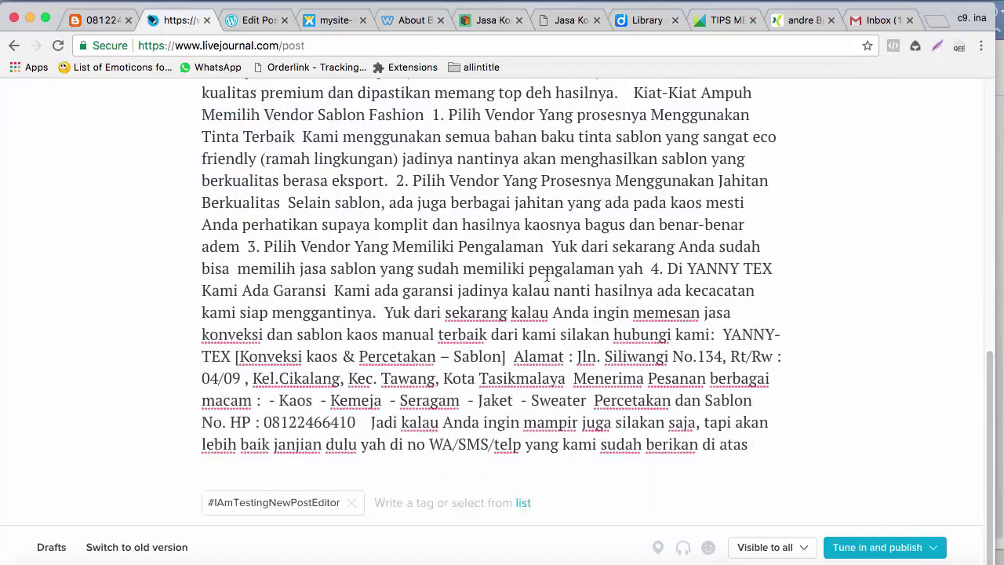
pyautogui.scroll(10, 546, 274)
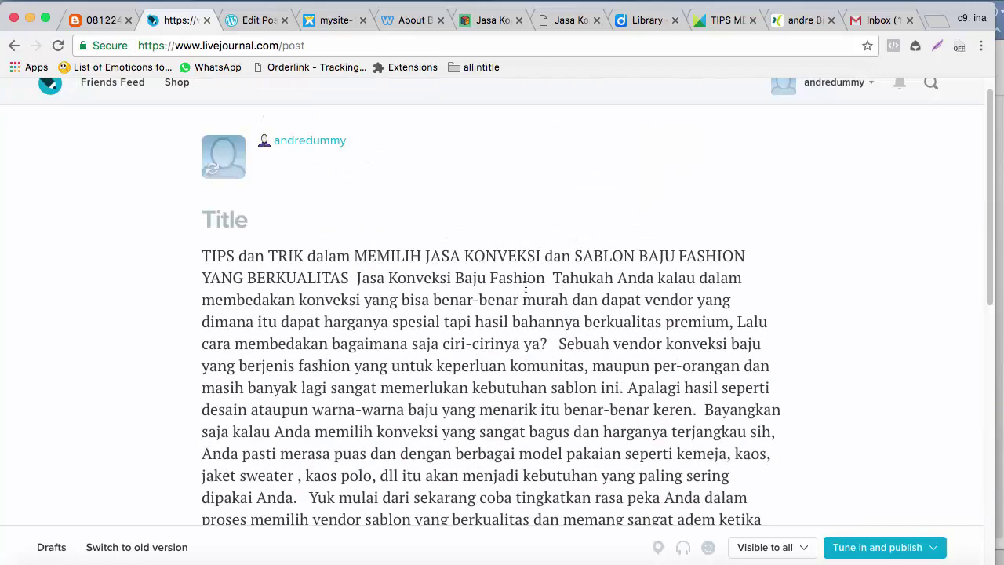
pyautogui.click(357, 278)
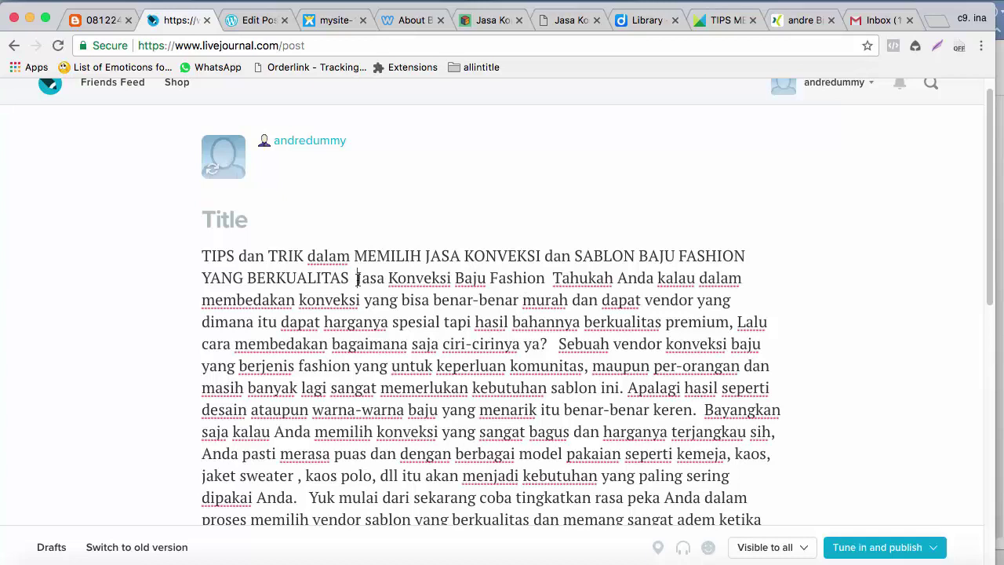
pyautogui.scroll(-10, 359, 281)
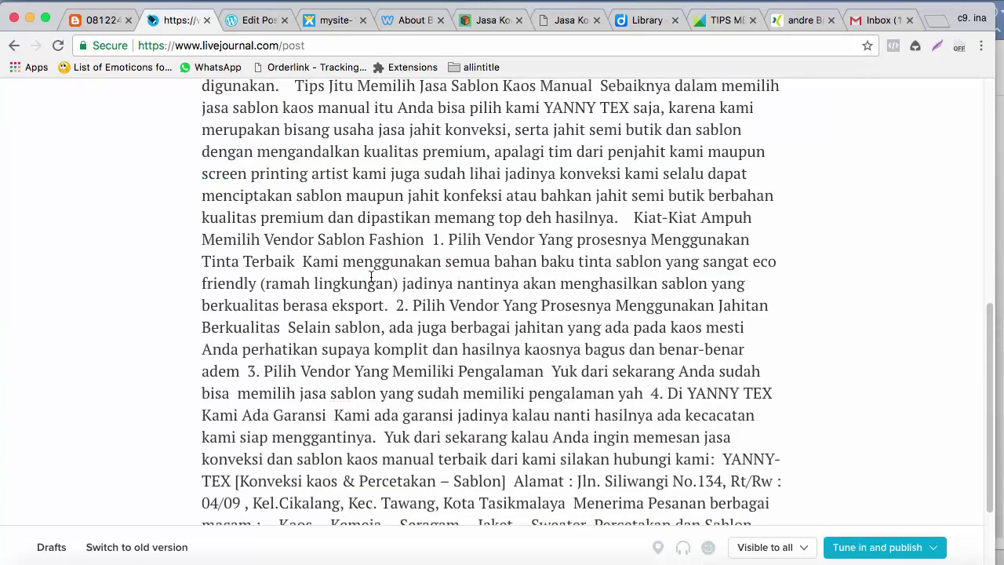
pyautogui.scroll(-3, 371, 276)
pyautogui.scroll(15, 392, 269)
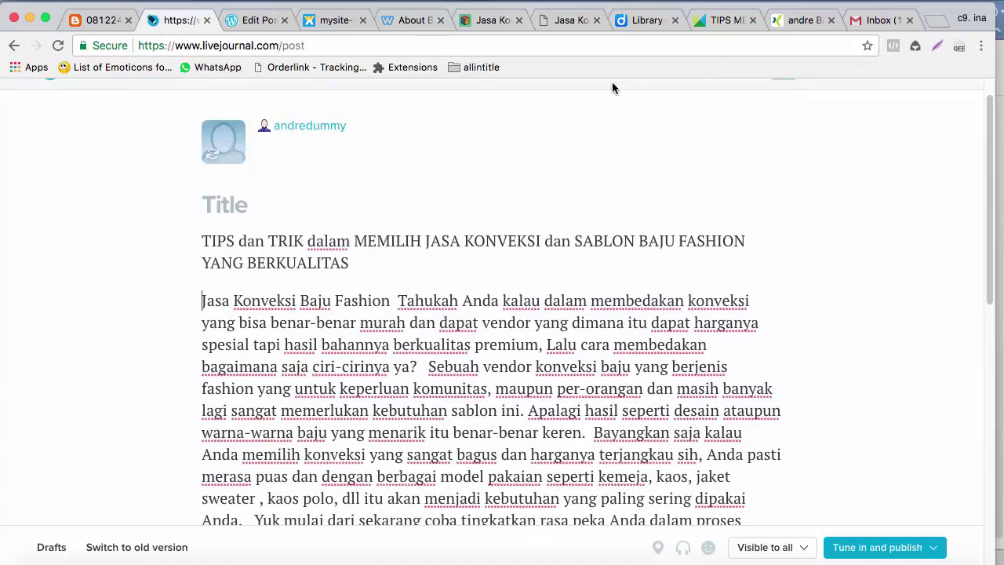
pyautogui.click(740, 2)
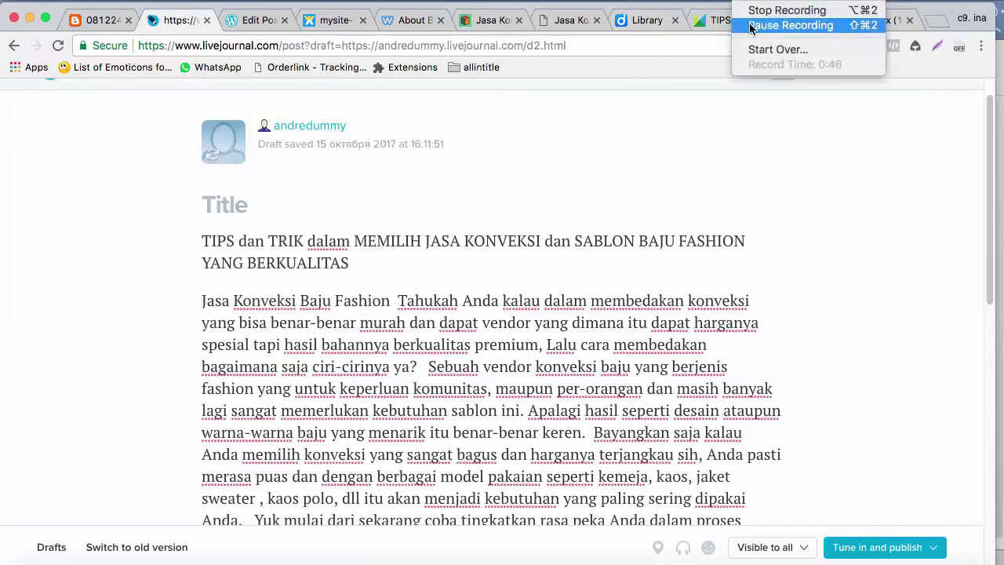
pyautogui.click(751, 28)
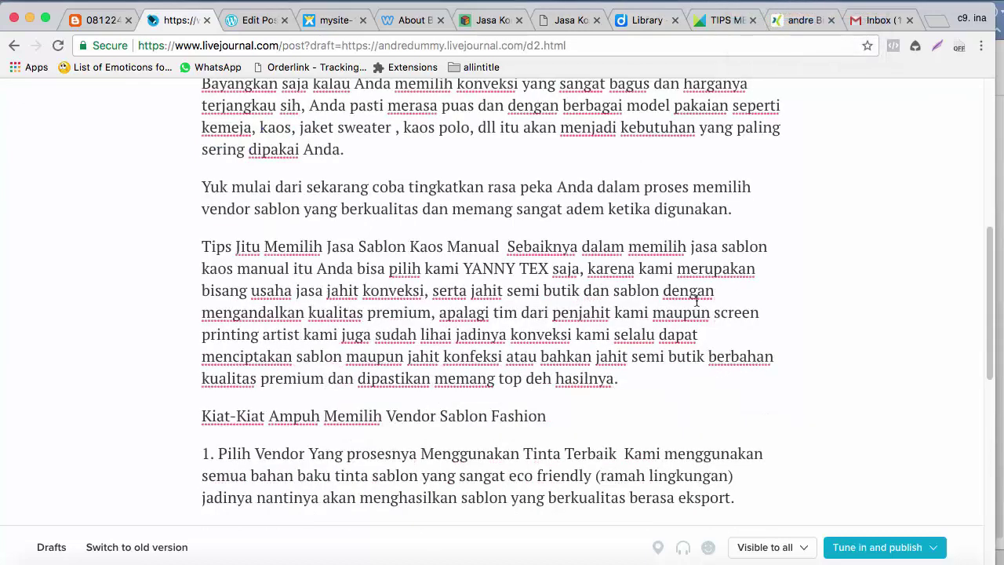
# Copy the body's first line, "TIPS dan TRIK dalam MEMILIH JASA KONVEKSI dan SABLON BAJU FASHION YANG BERKUALITAS", into the entry's title
pyautogui.scroll(10, 592, 301)
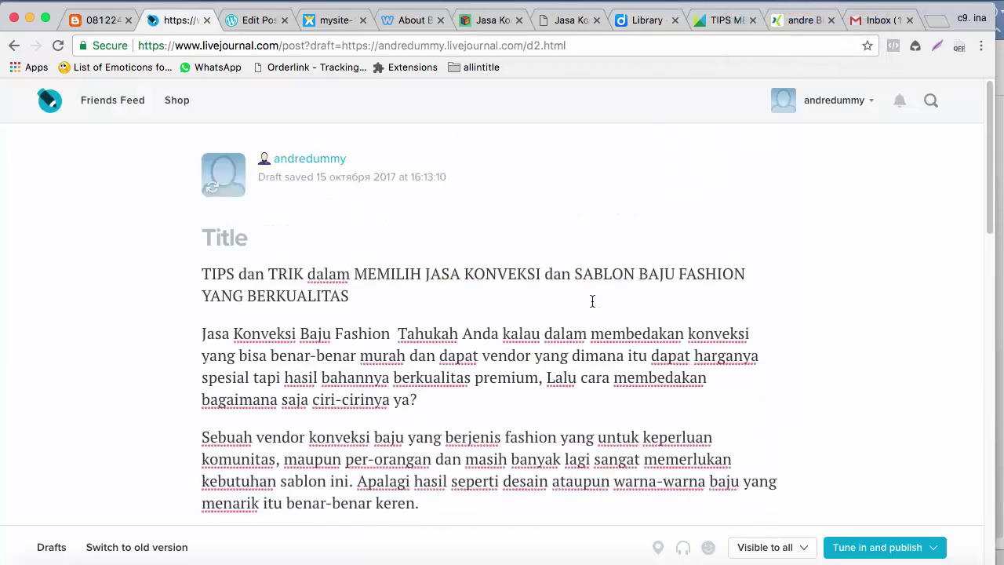
pyautogui.moveTo(363, 293); pyautogui.dragTo(178, 283)
pyautogui.press('super+c')
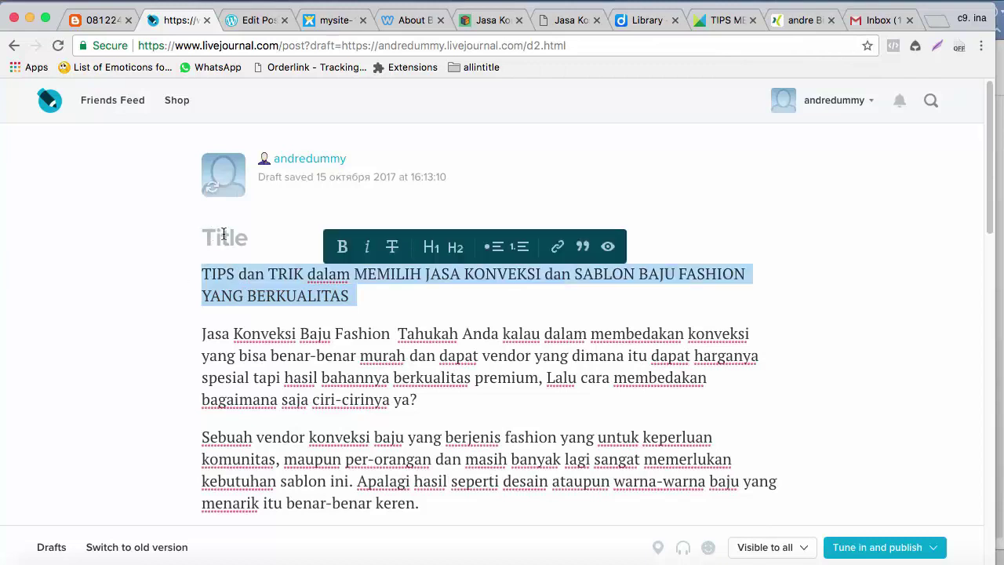
pyautogui.click(223, 234)
pyautogui.press('super+v')
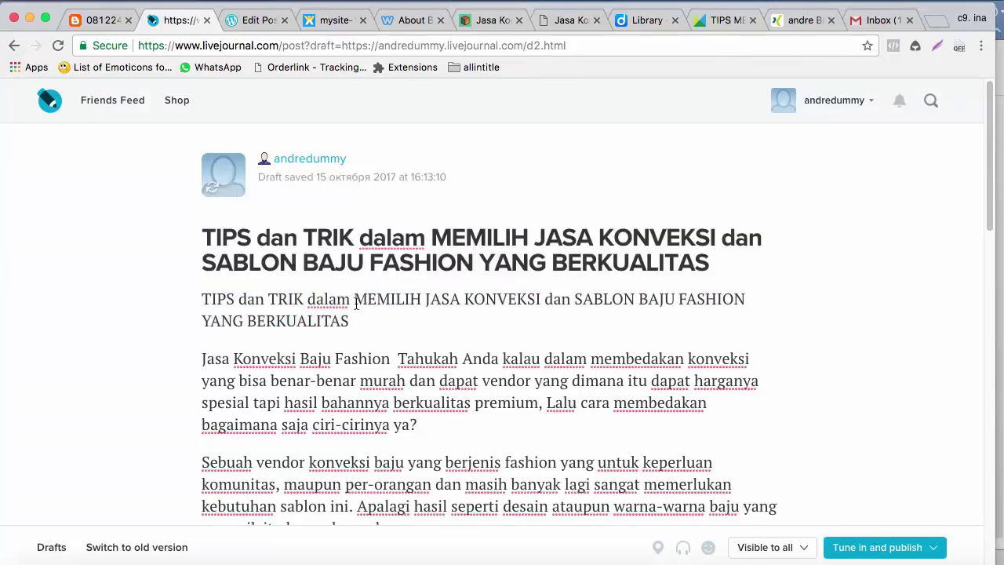
# Insert the image konveksi tasikmalaya.jpg between the "Jasa Konveksi Baju Fashion" and "Sebuah vendor konveksi" paragraphs
pyautogui.scroll(-5, 356, 303)
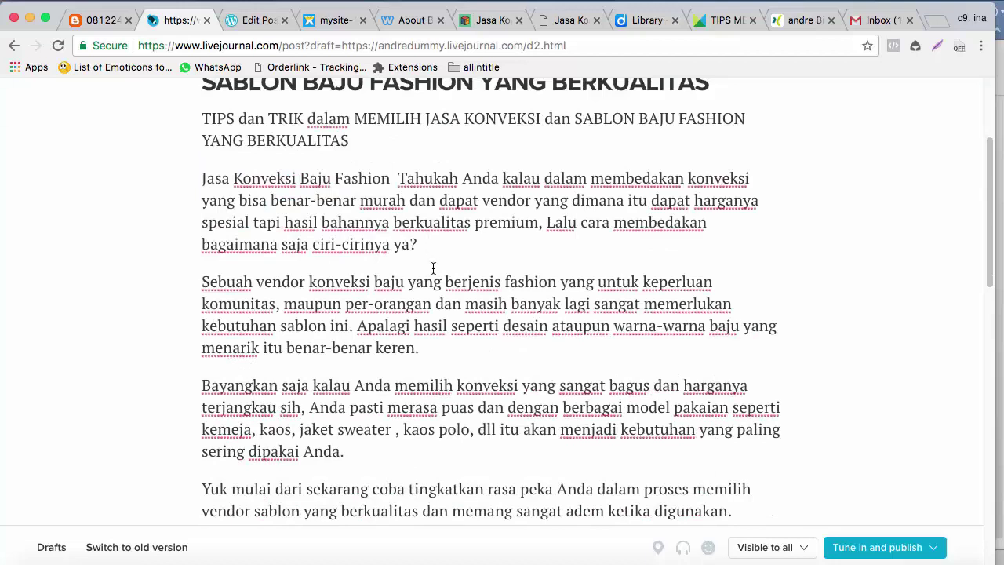
pyautogui.press('Return')
pyautogui.click(175, 285)
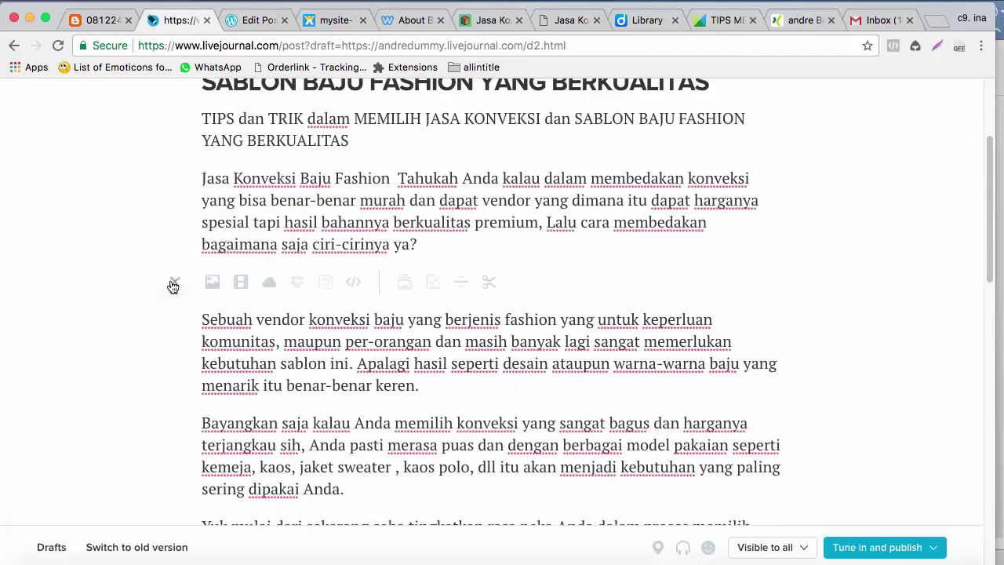
pyautogui.click(212, 282)
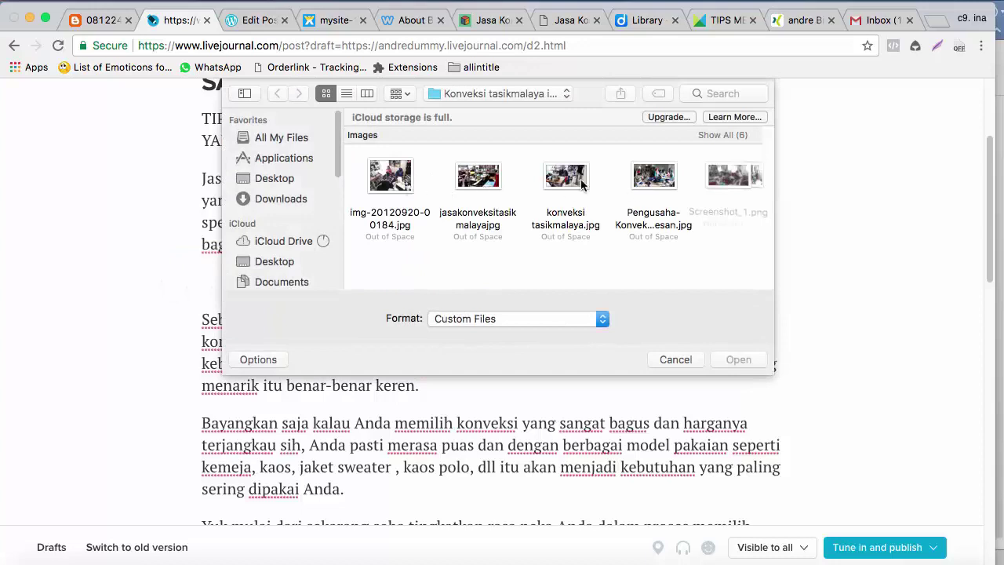
pyautogui.click(582, 185)
pyautogui.click(736, 359)
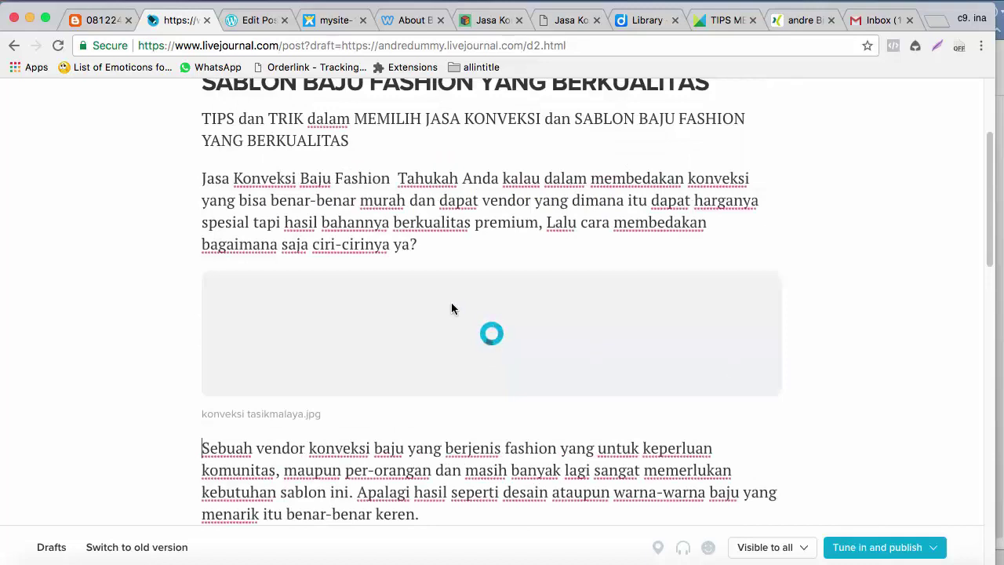
pyautogui.scroll(-1, 453, 298)
pyautogui.scroll(-7, 453, 293)
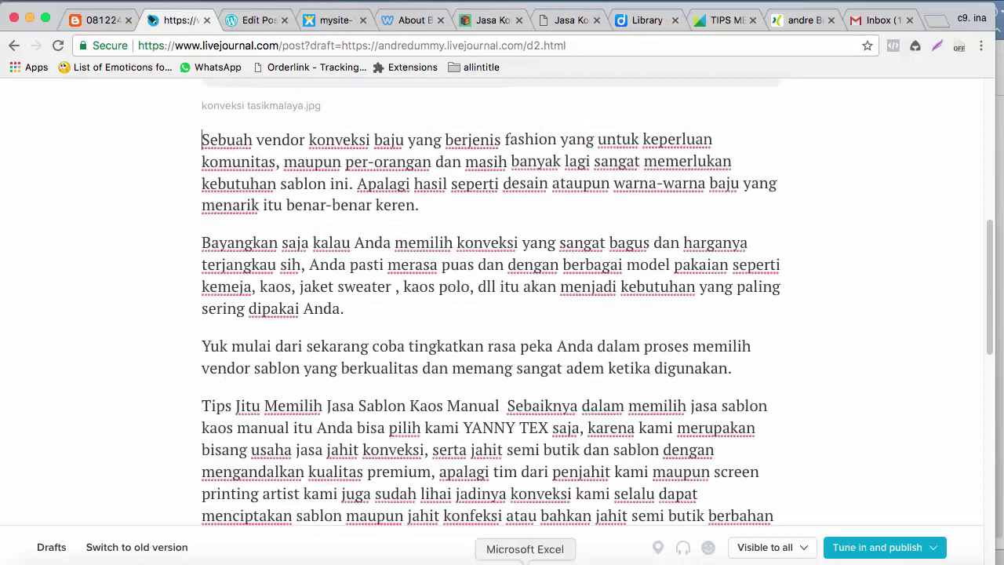
pyautogui.click(524, 558)
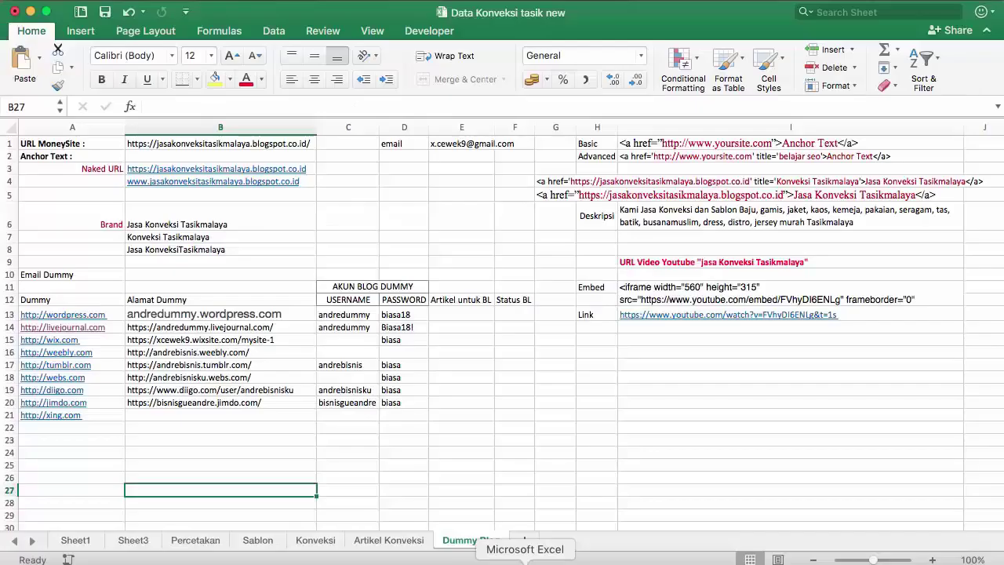
pyautogui.rightClick(311, 171)
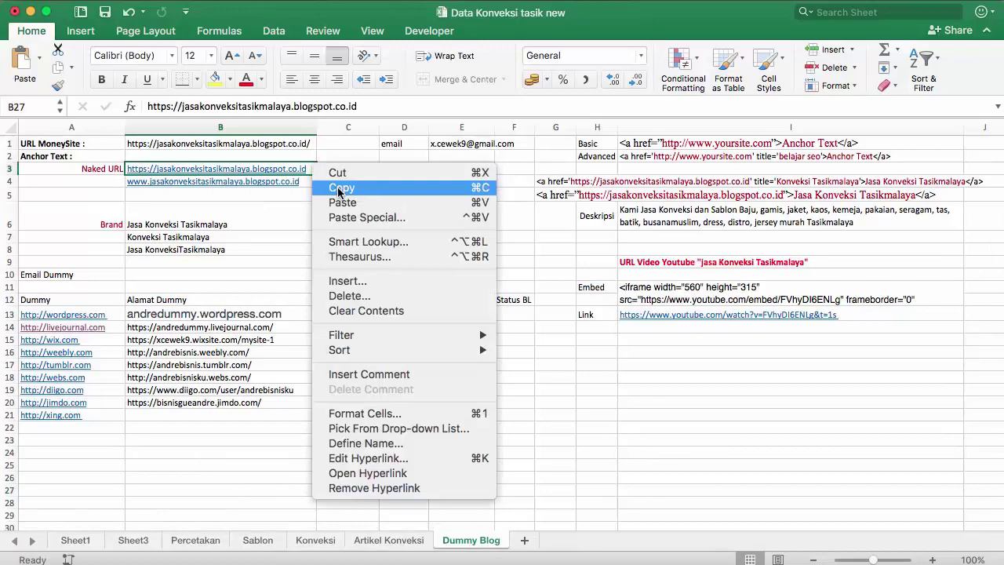
pyautogui.click(341, 189)
pyautogui.click(555, 558)
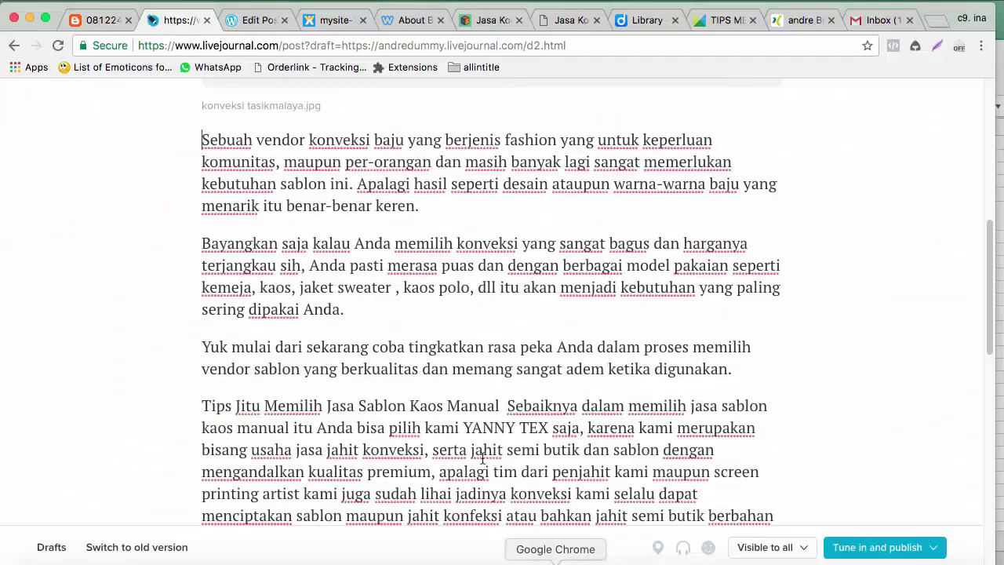
pyautogui.scroll(-15, 477, 407)
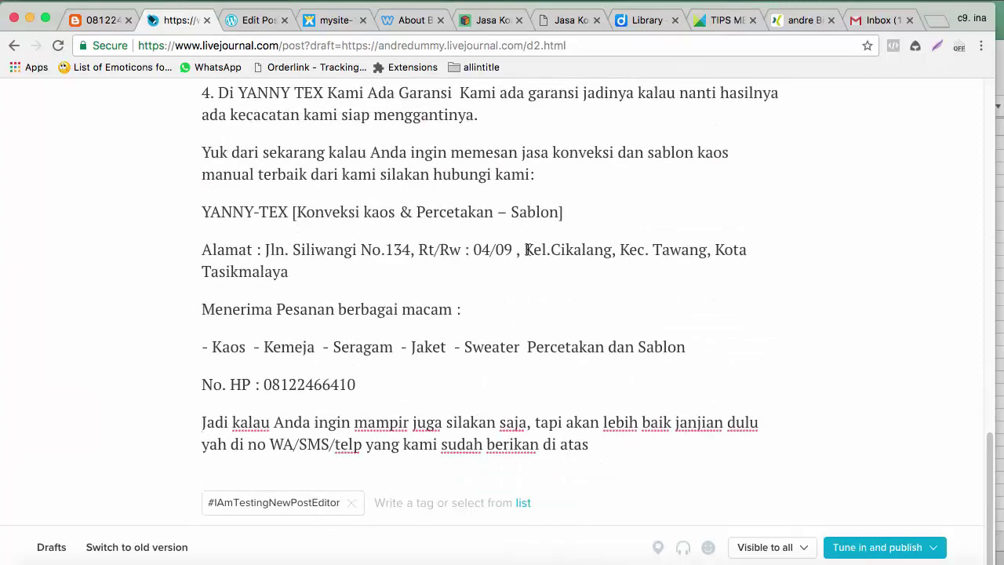
pyautogui.click(566, 216)
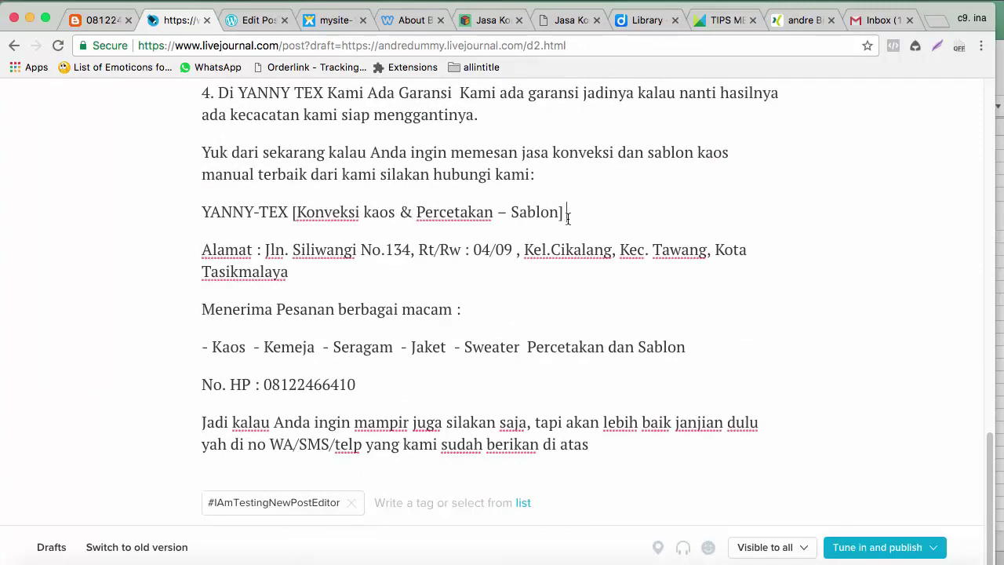
pyautogui.click(622, 449)
pyautogui.press('Return')
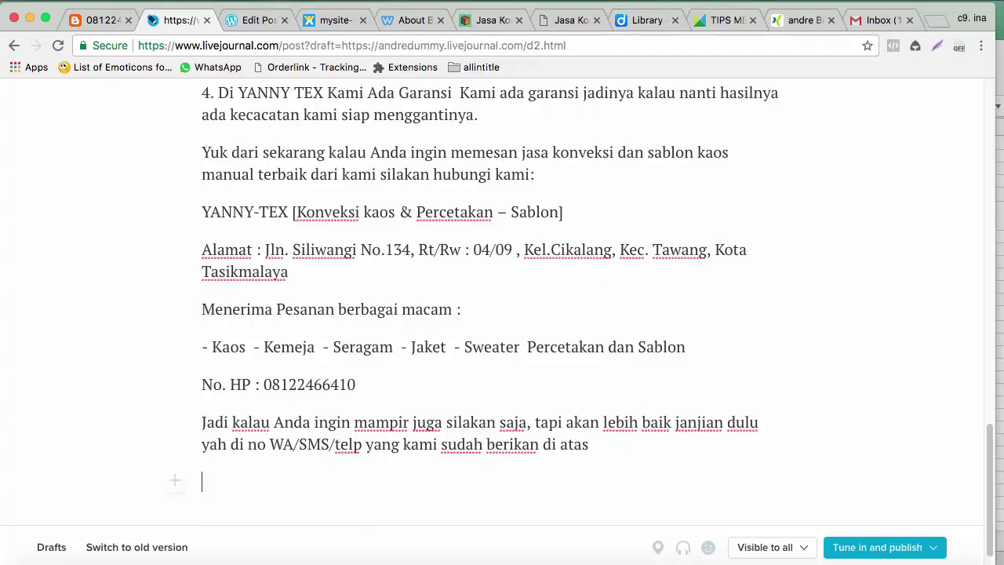
pyautogui.write('atau ku')
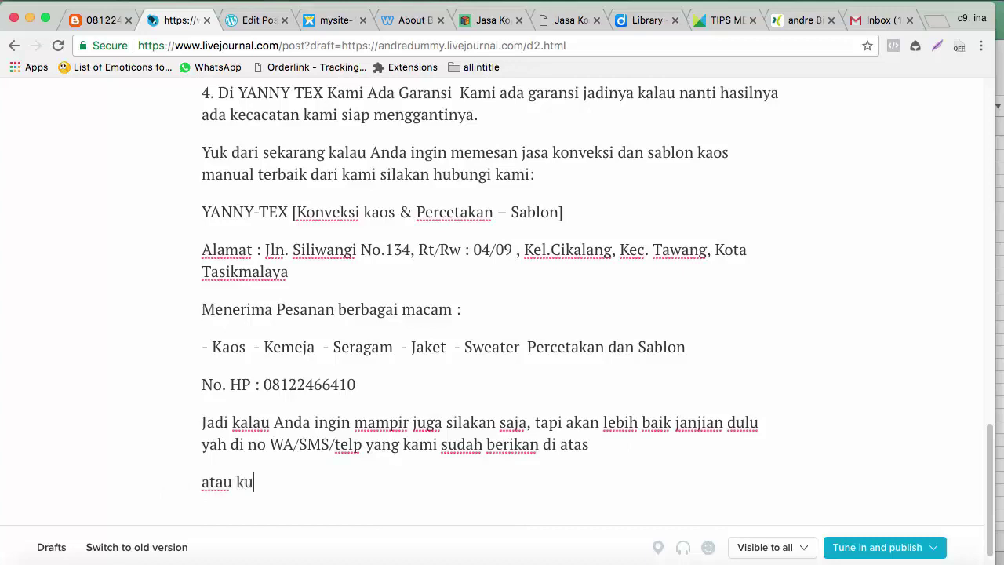
pyautogui.write('njungi:')
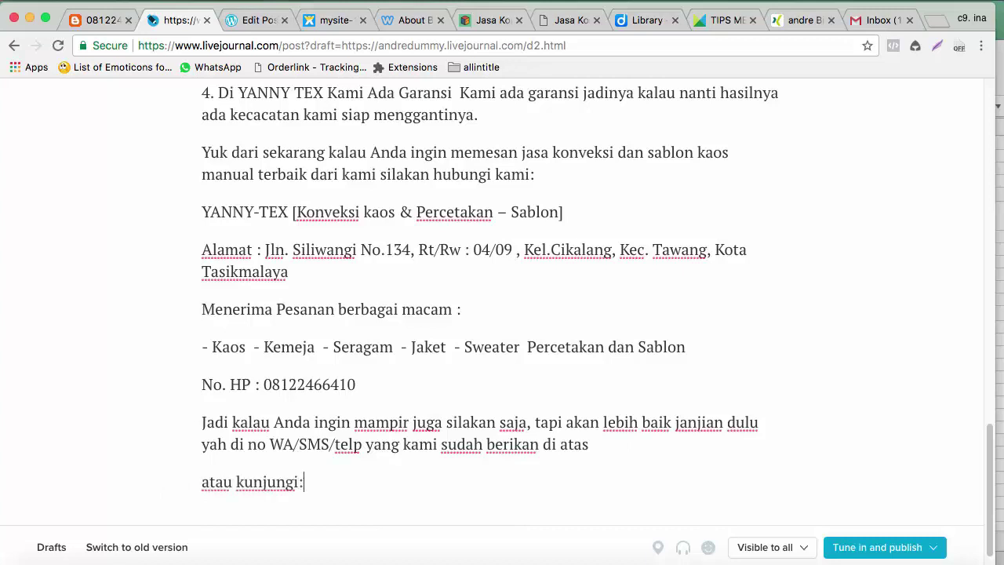
pyautogui.press('super+v')
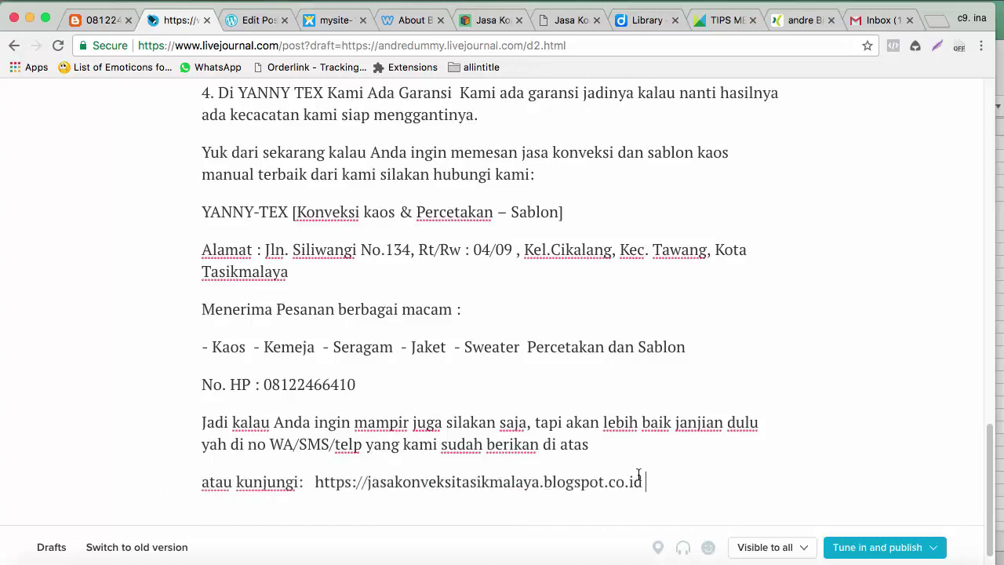
pyautogui.moveTo(650, 482); pyautogui.dragTo(316, 482)
pyautogui.press('super+c')
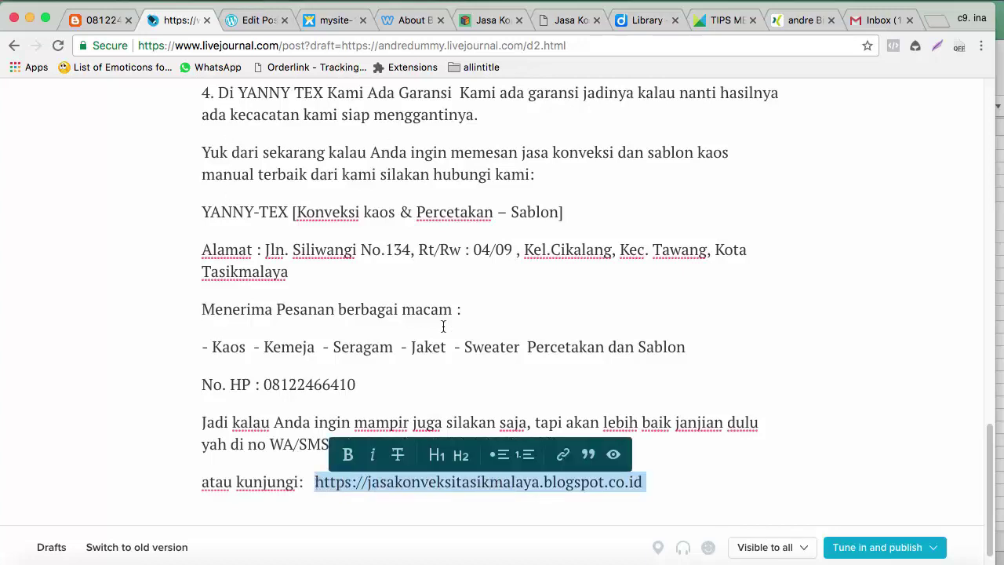
pyautogui.click(563, 456)
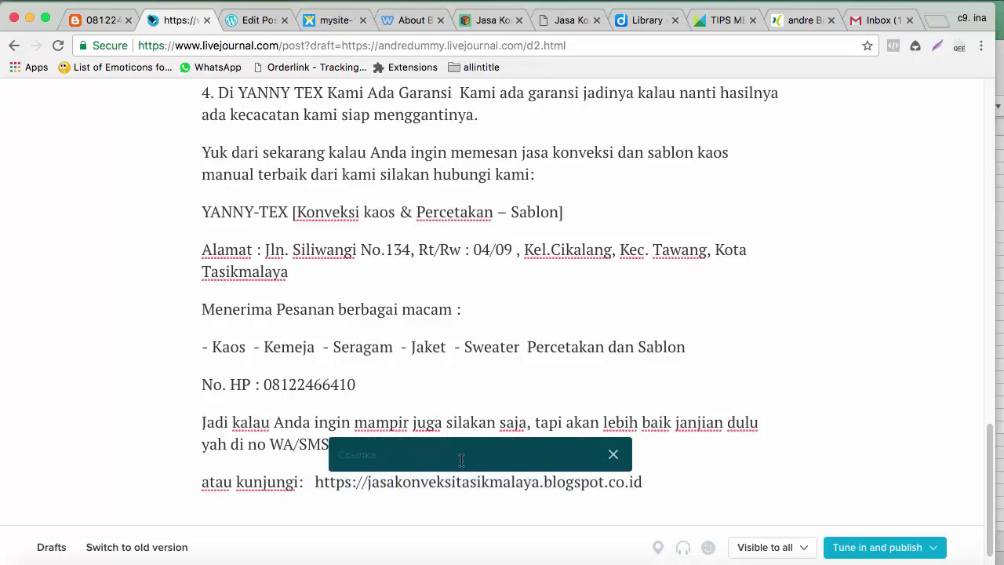
pyautogui.press('super+v')
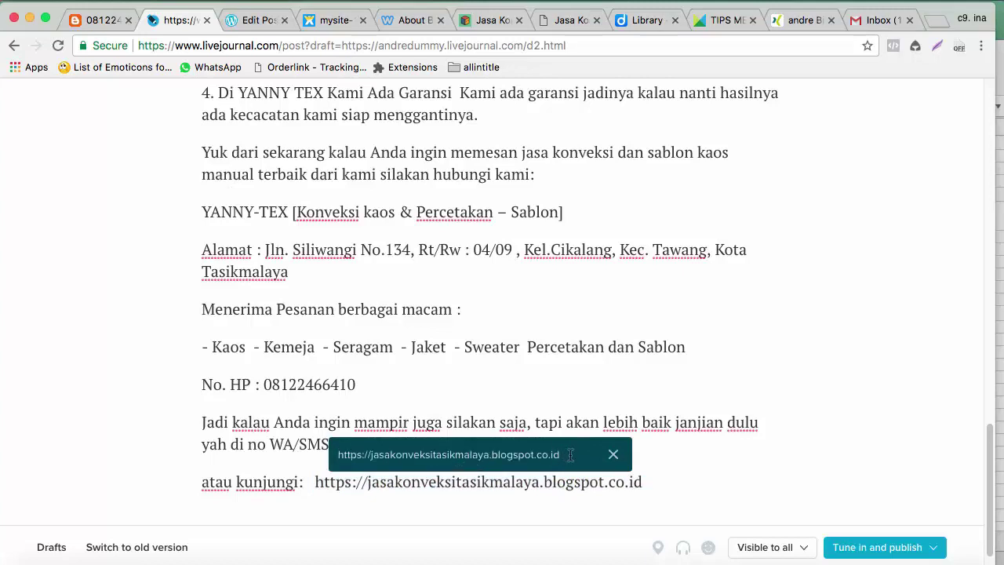
pyautogui.press('Return')
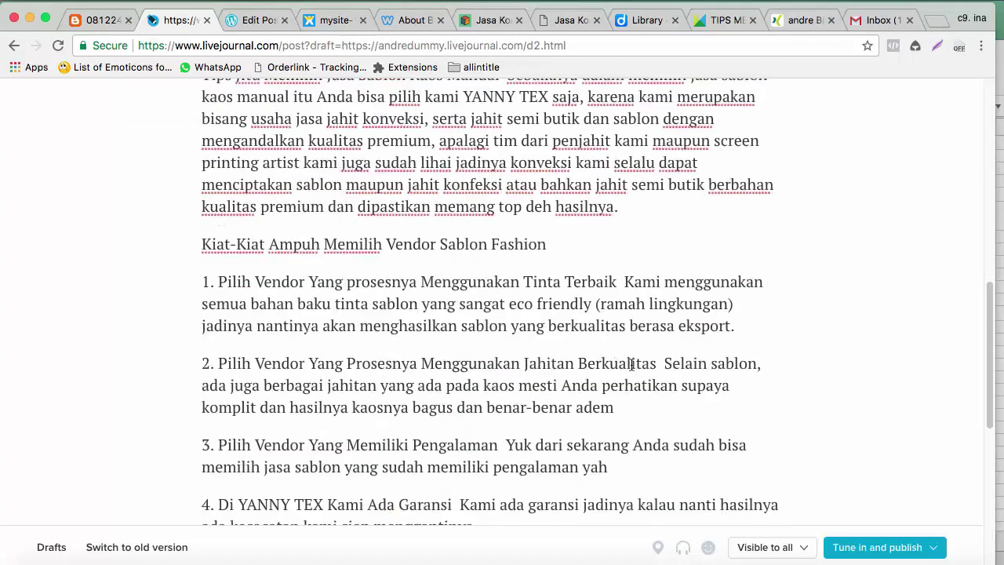
pyautogui.click(730, 426)
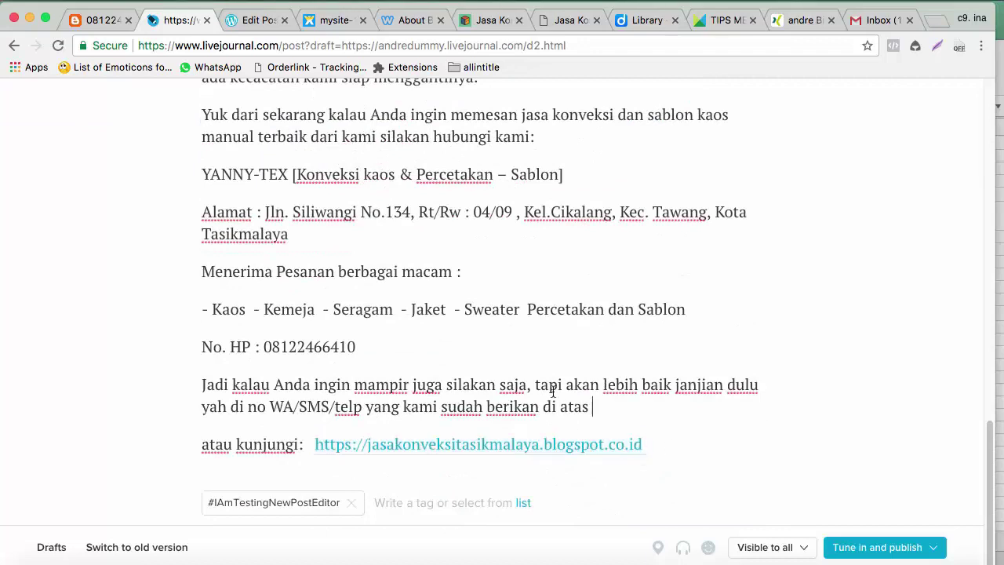
# Add a line reading "Jasa Konveksi Tasikmalaya" directly below the phone number line of the entry
pyautogui.scroll(1, 474, 291)
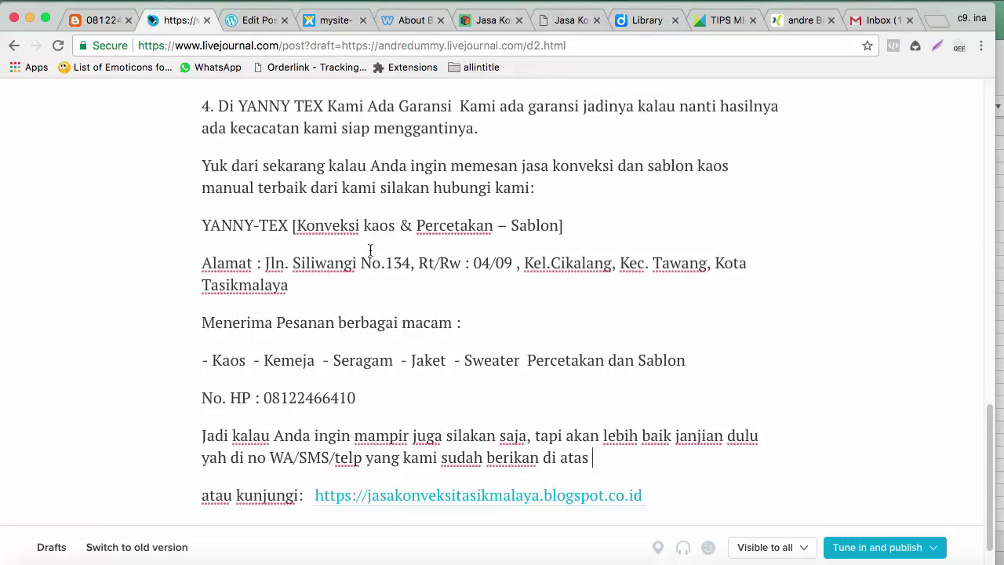
pyautogui.click(360, 226)
pyautogui.scroll(1, 347, 131)
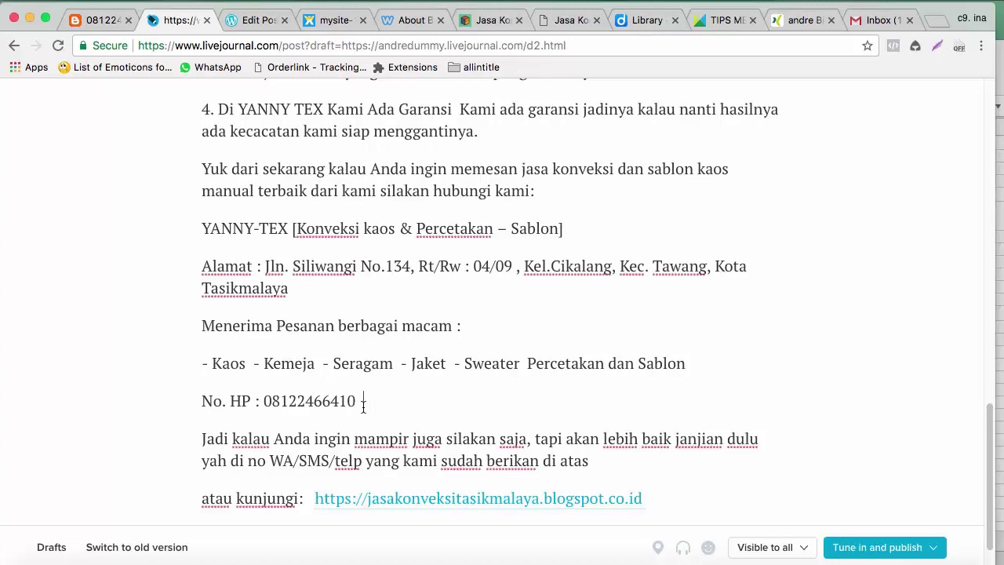
pyautogui.press('Return')
pyautogui.write('Jasa Ko')
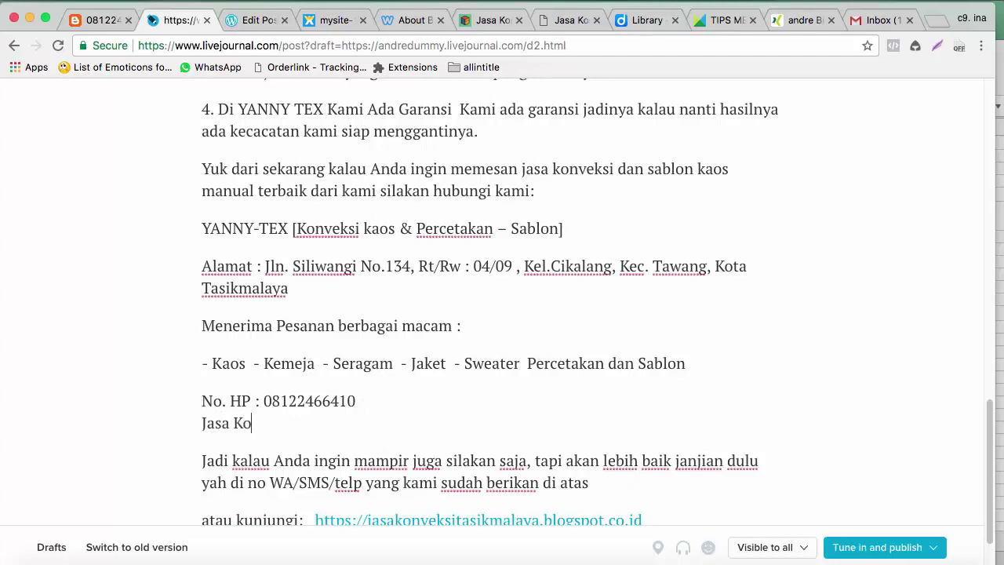
pyautogui.write('nveksi Tasikmalaya')
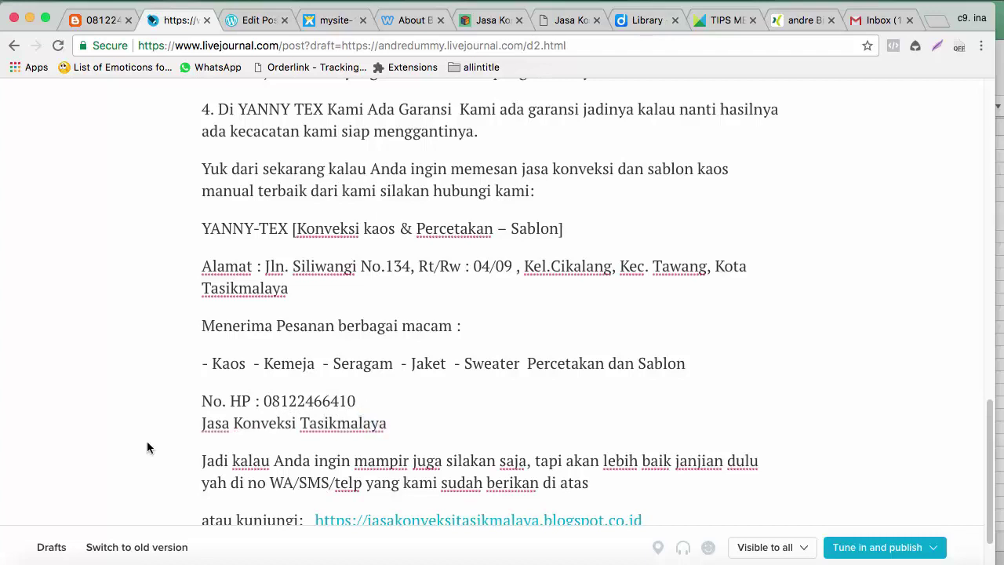
pyautogui.moveTo(147, 441); pyautogui.dragTo(179, 426)
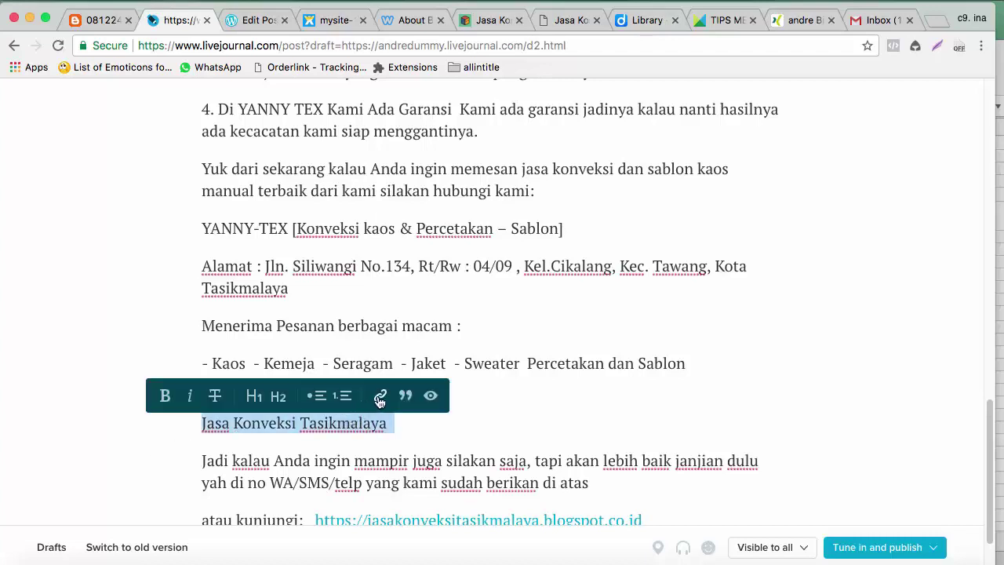
pyautogui.click(379, 395)
pyautogui.press('super+v')
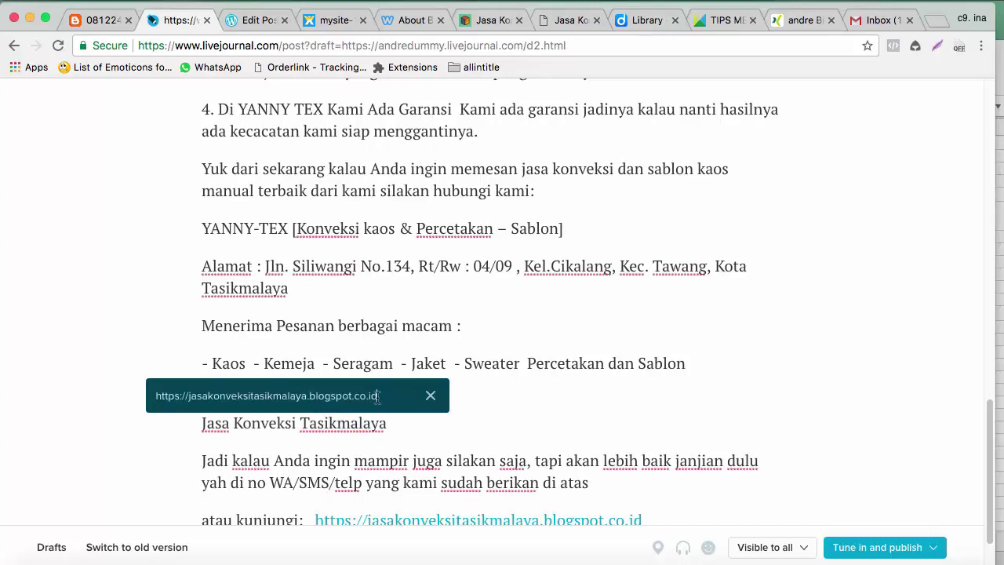
pyautogui.press('Return')
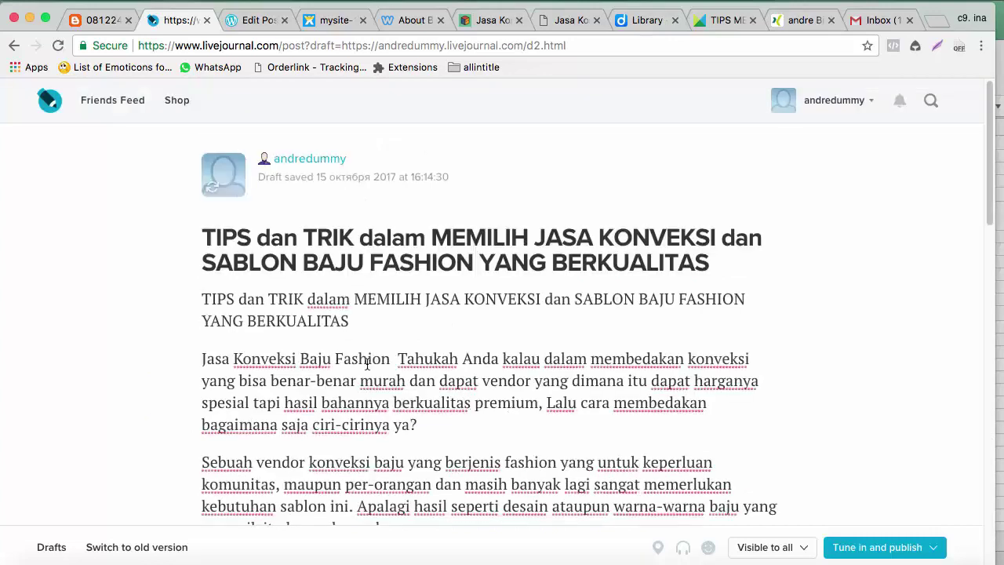
pyautogui.scroll(-20, 369, 369)
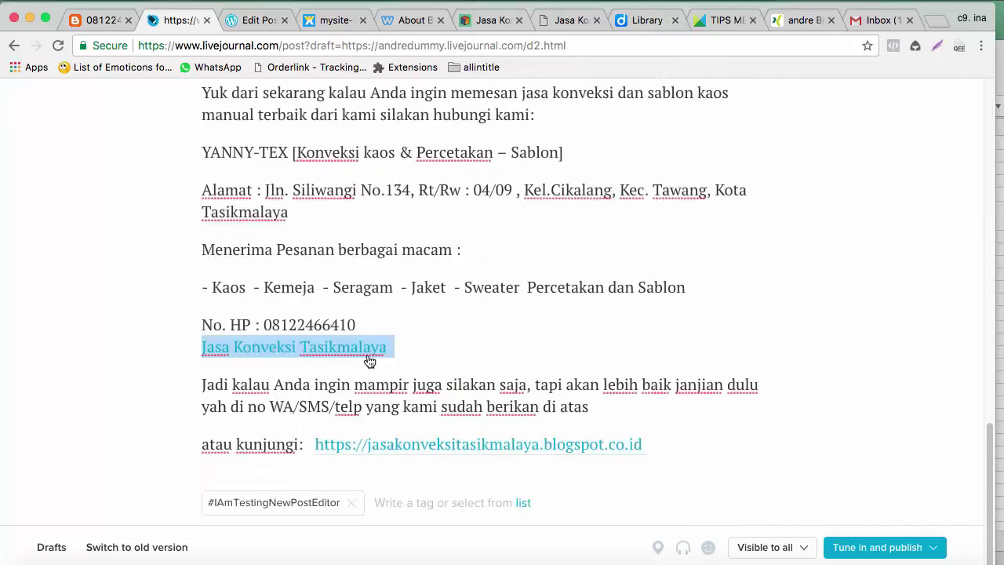
pyautogui.click(461, 348)
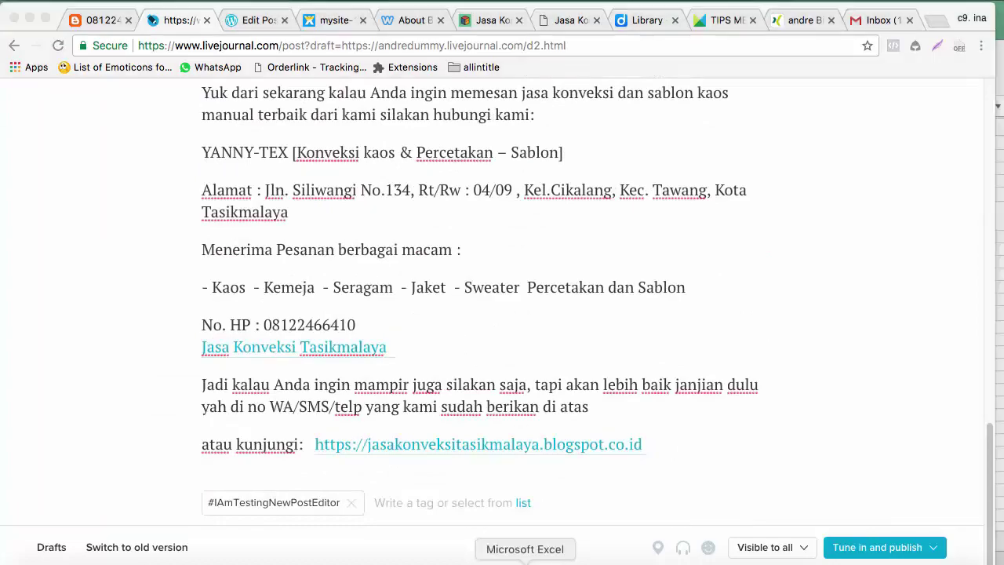
# Switch to Excel and copy the YouTube video link from cell I13 of the Dummy Blog sheet
pyautogui.click(524, 561)
pyautogui.click(799, 345)
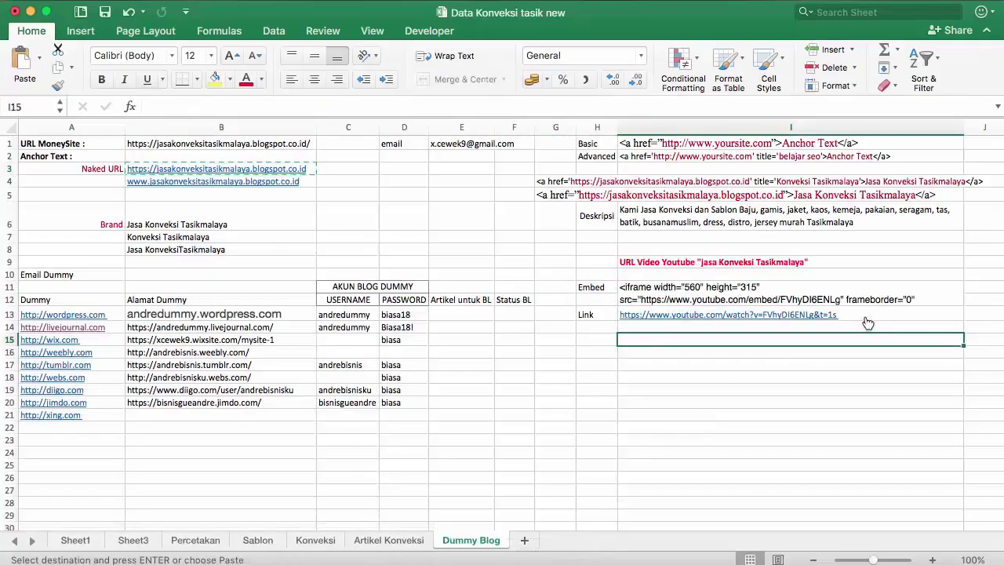
pyautogui.click(867, 322)
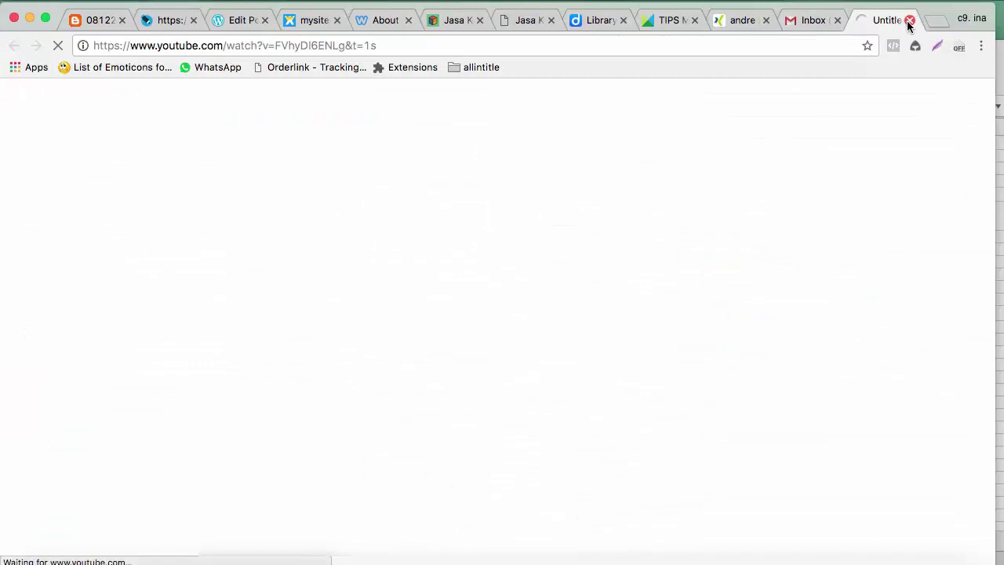
pyautogui.click(909, 22)
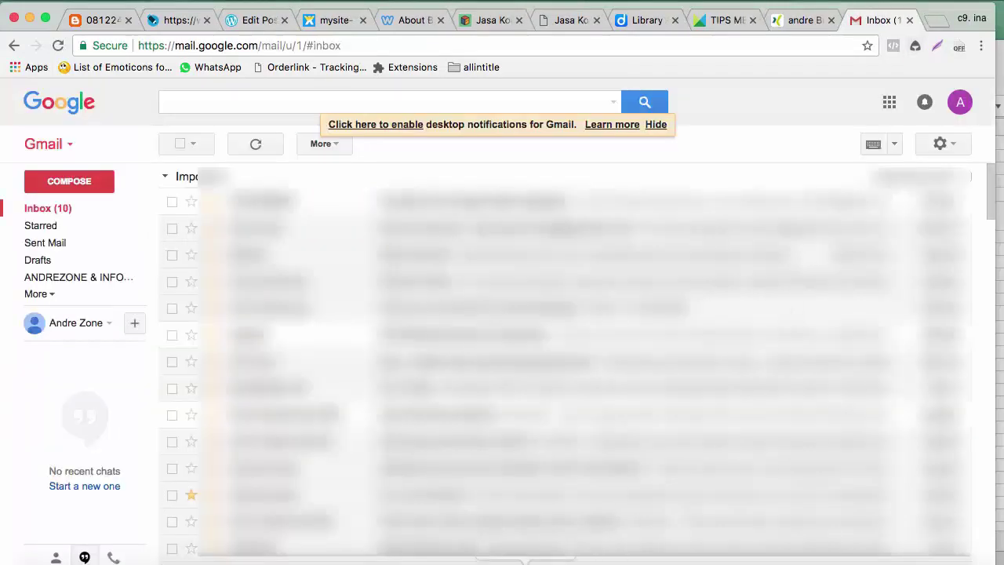
pyautogui.press('super+Tab')
pyautogui.rightClick(857, 316)
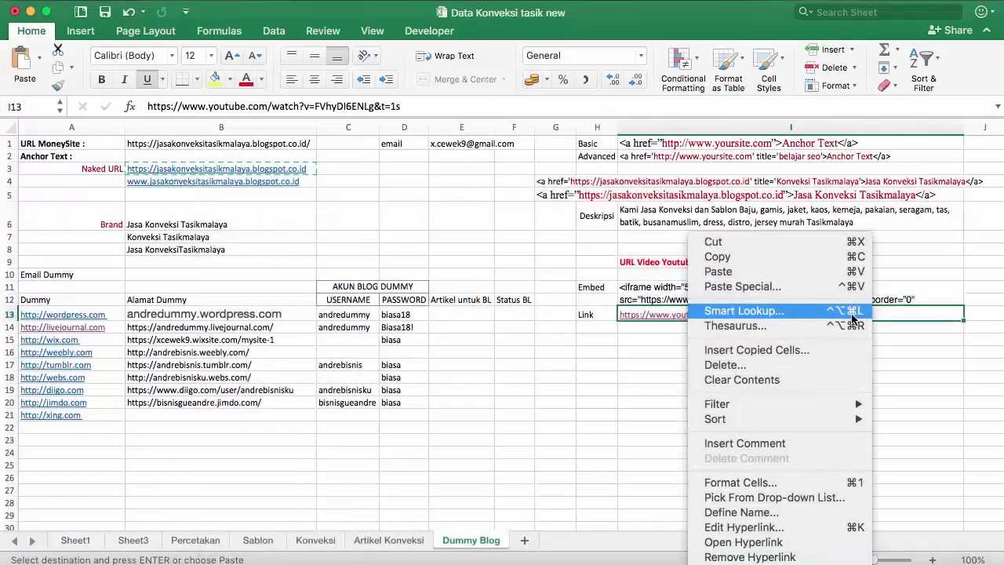
pyautogui.click(756, 259)
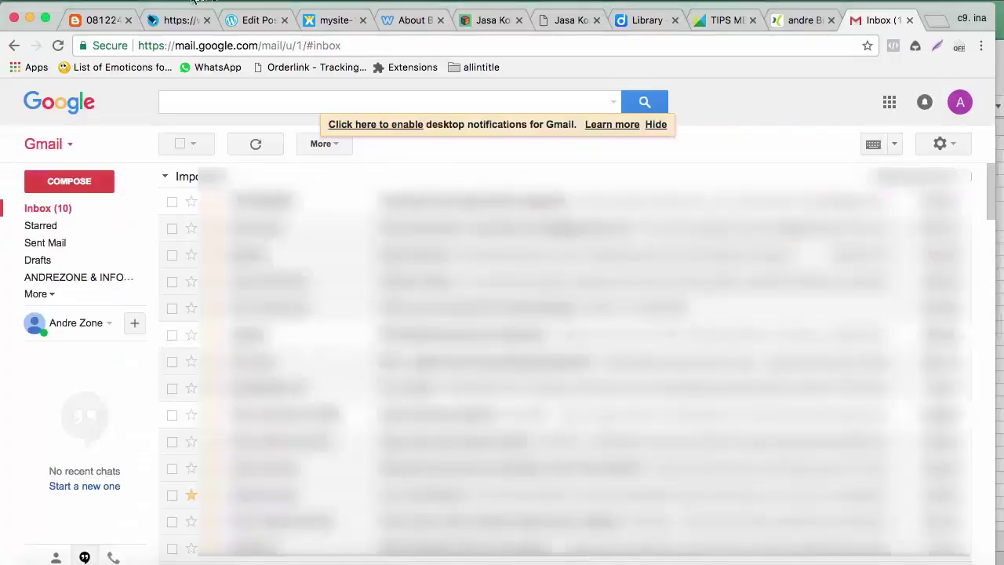
pyautogui.click(188, 20)
pyautogui.scroll(10, 465, 324)
pyautogui.scroll(5, 466, 322)
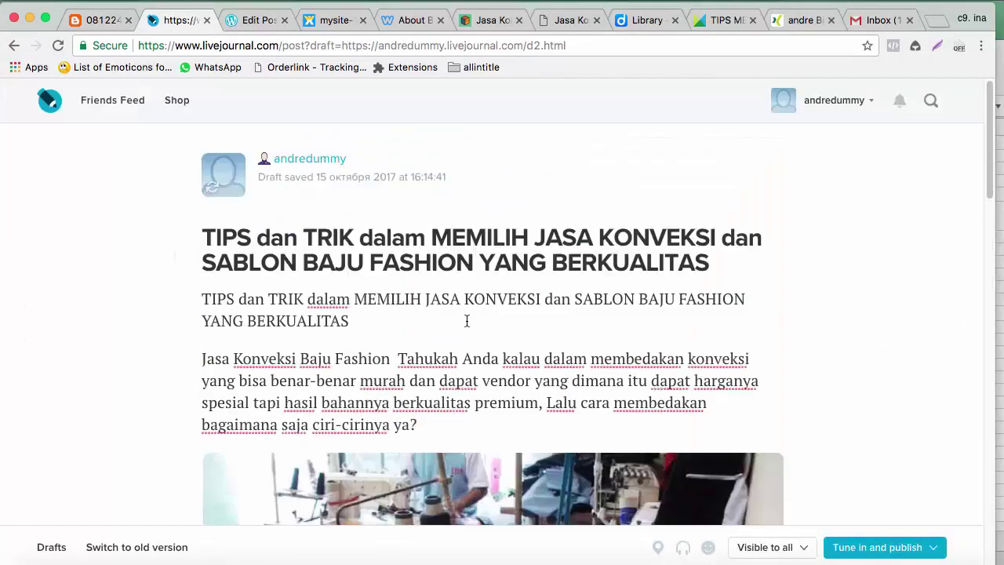
pyautogui.scroll(-10, 467, 321)
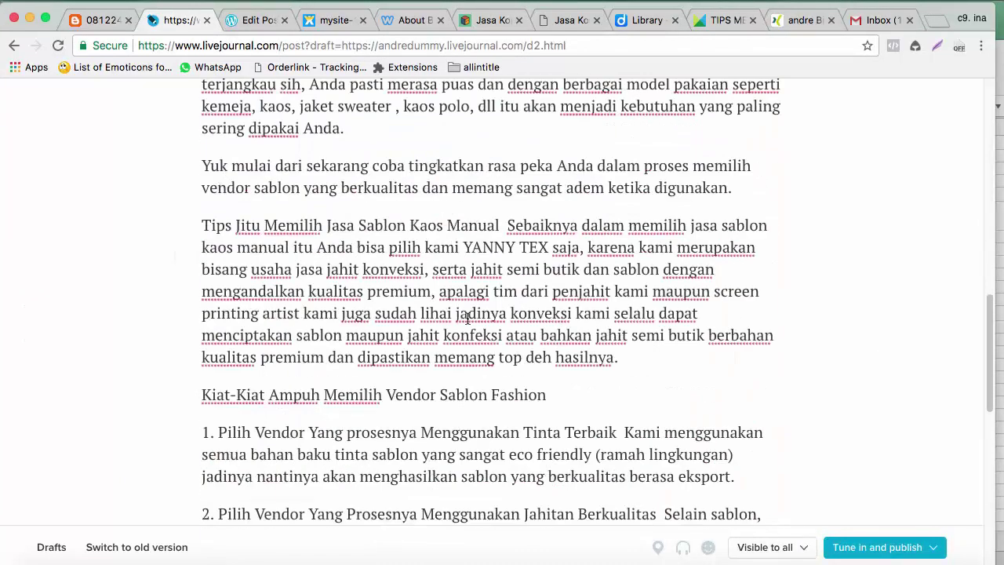
pyautogui.click(384, 150)
pyautogui.click(375, 134)
pyautogui.press('Return')
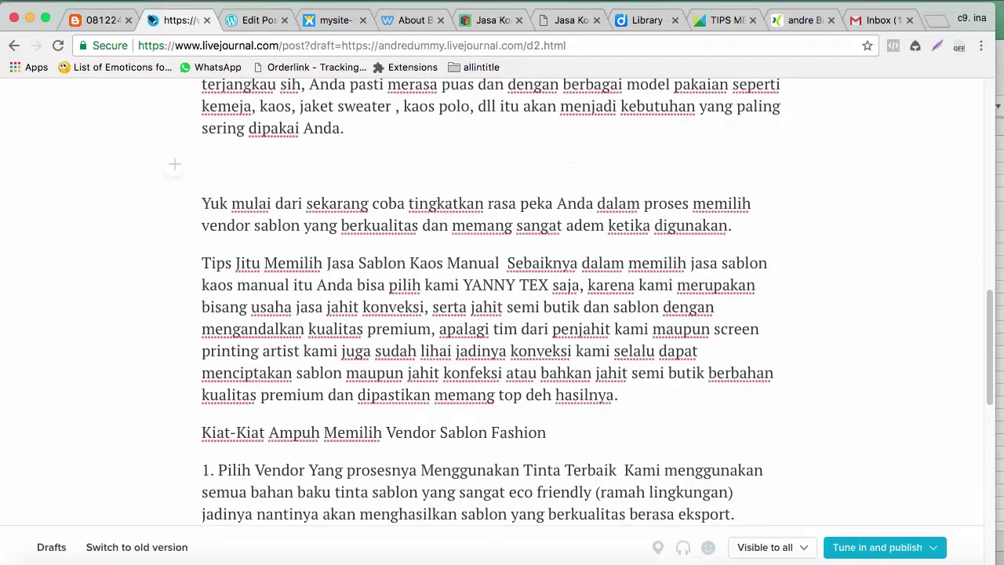
pyautogui.write('Video kami')
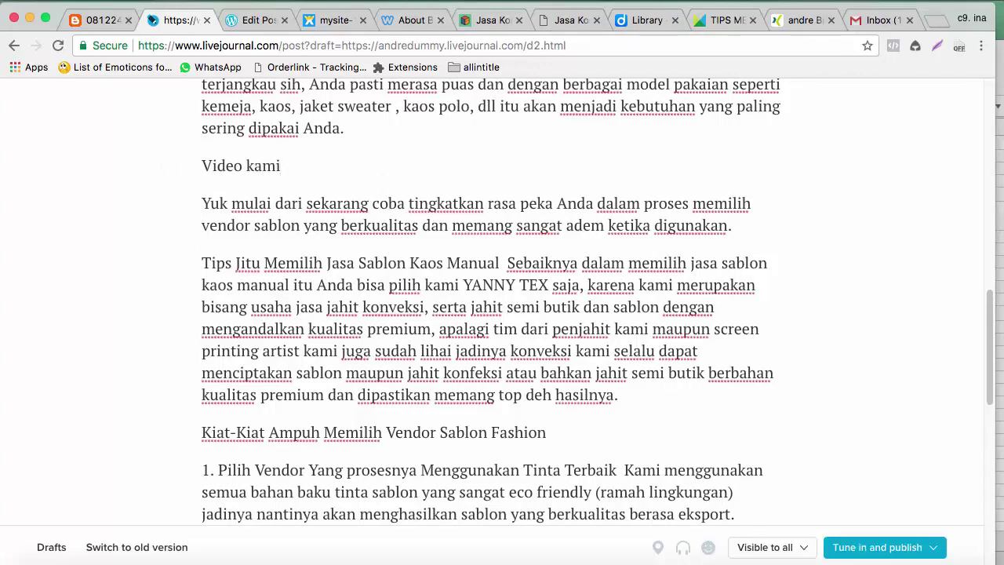
pyautogui.write(':')
pyautogui.write('https://www.youtube.com/watch?v=FVhyDI6ENLg&t=1s')
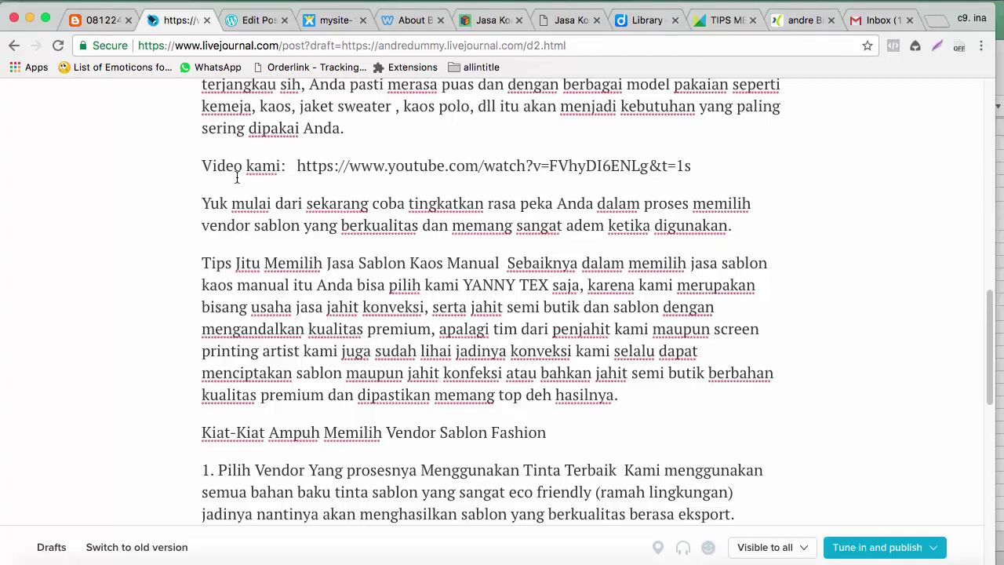
# Add an empty line below "Video kami:" and open the field for embedding media from another site
pyautogui.press('Up')
pyautogui.press('Return')
pyautogui.click(175, 205)
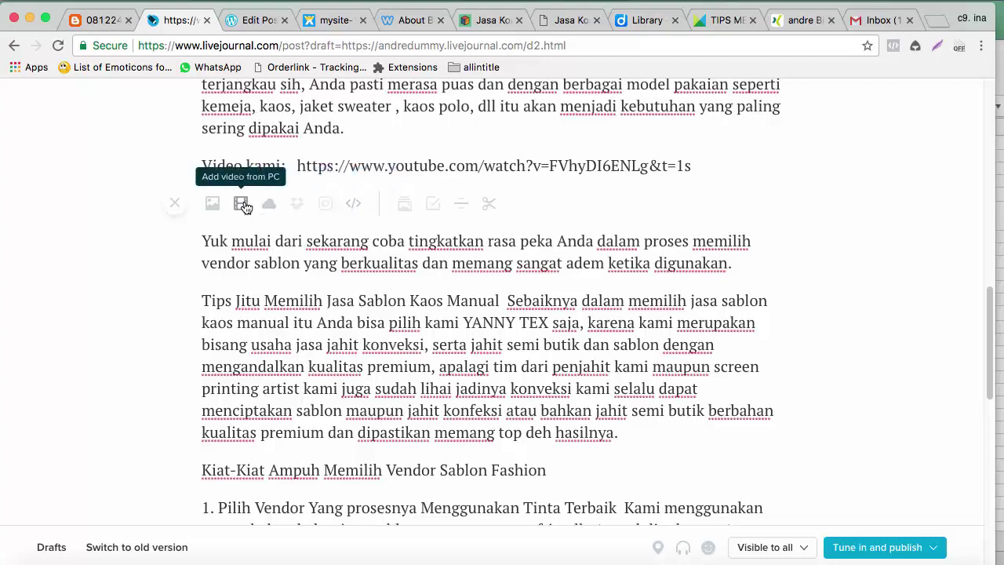
pyautogui.click(357, 206)
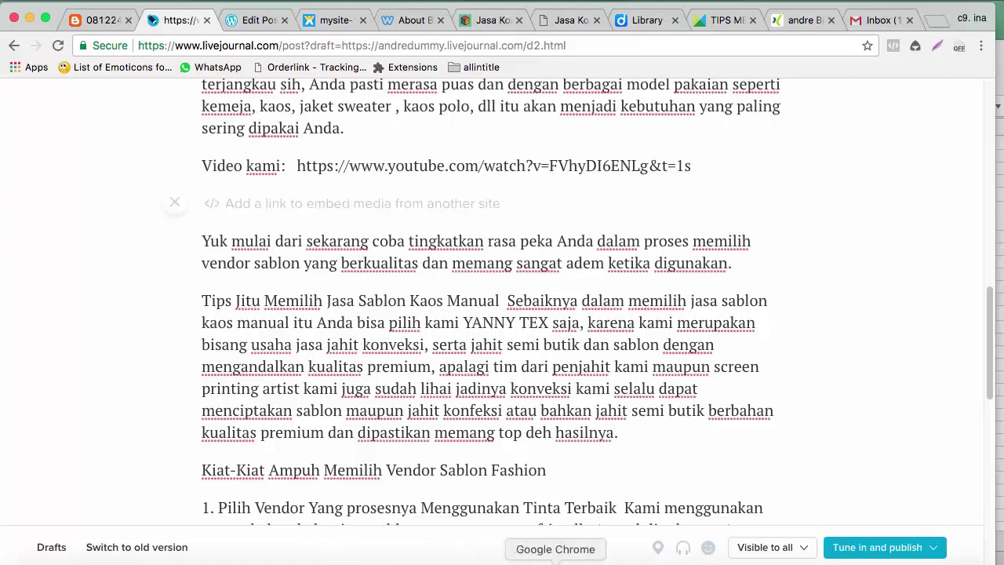
# Switch to Excel, open the YouTube link in cell I13 in Chrome and pause the video
pyautogui.click(588, 558)
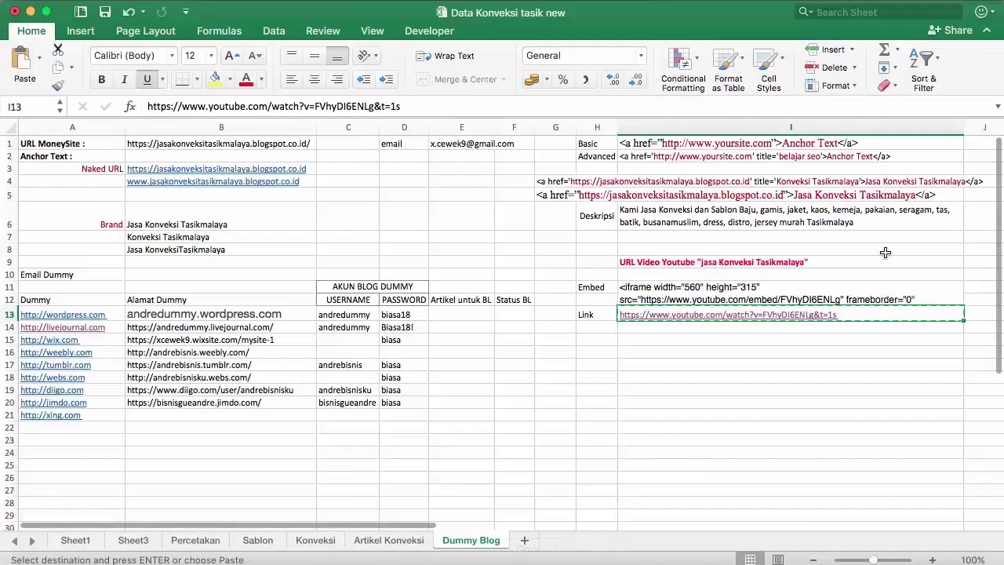
pyautogui.click(824, 315)
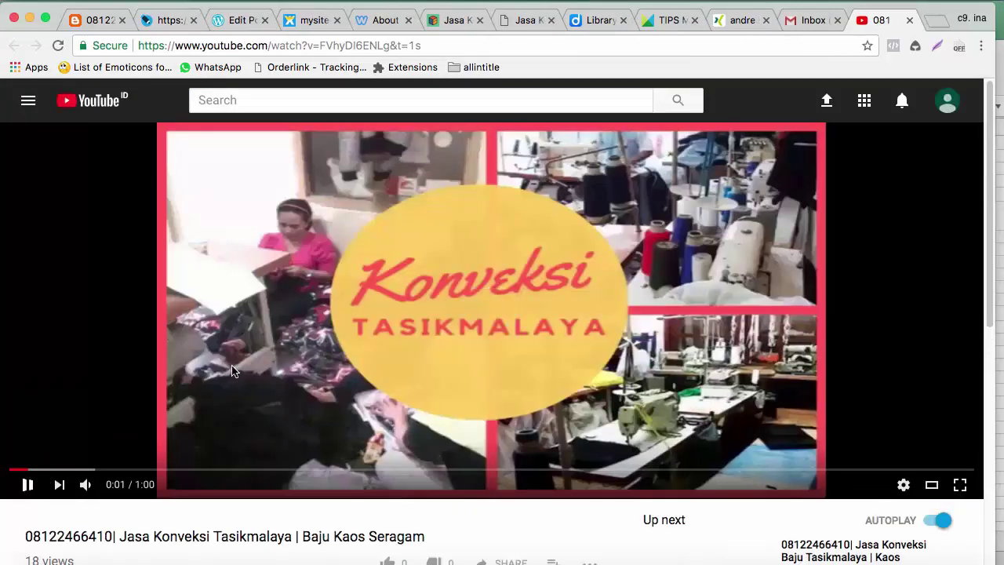
pyautogui.click(232, 371)
pyautogui.scroll(-3, 396, 282)
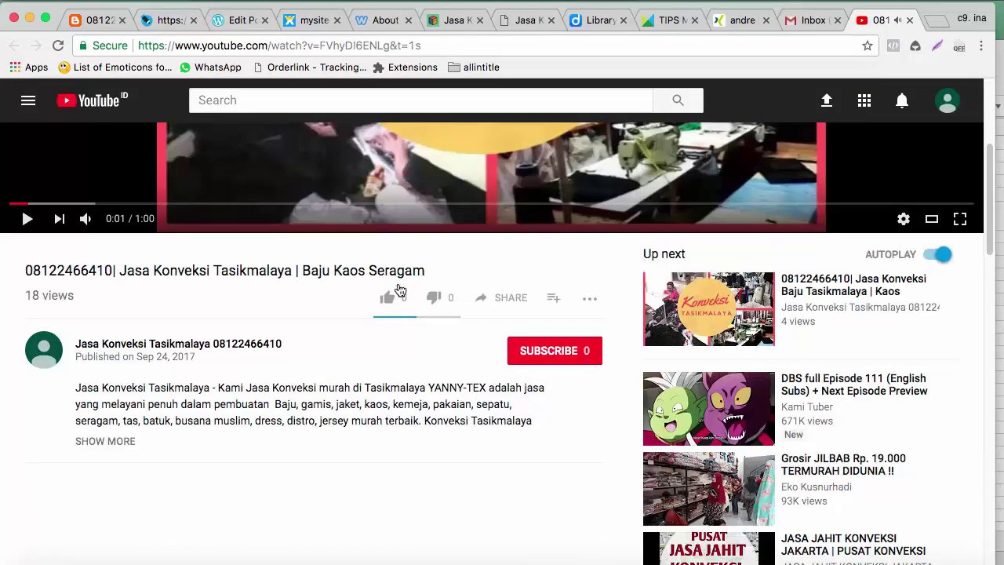
# Copy the YouTube video's iframe embed code from its sharing options and close the Embed Video dialog
pyautogui.click(506, 304)
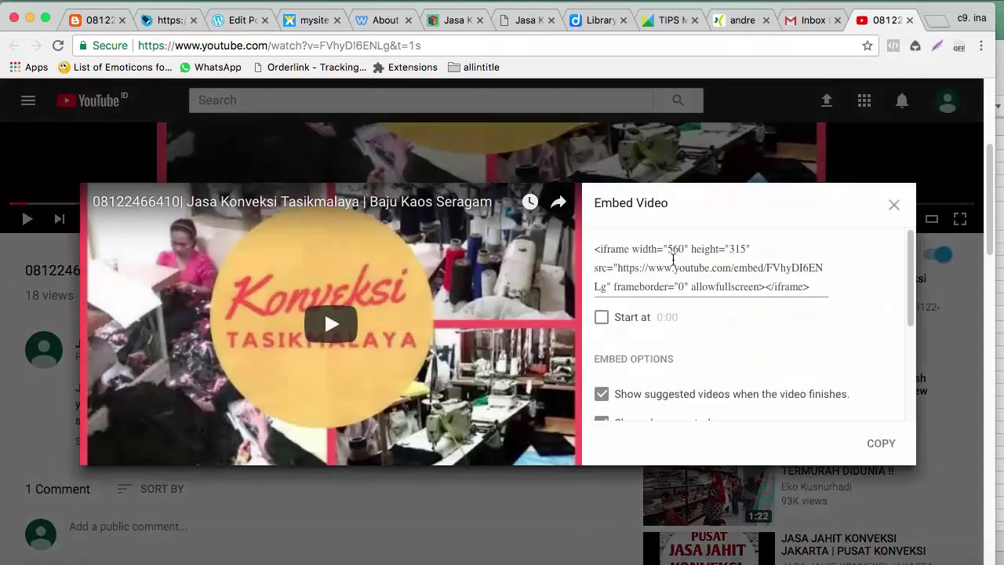
pyautogui.scroll(-1, 672, 259)
pyautogui.scroll(1, 700, 291)
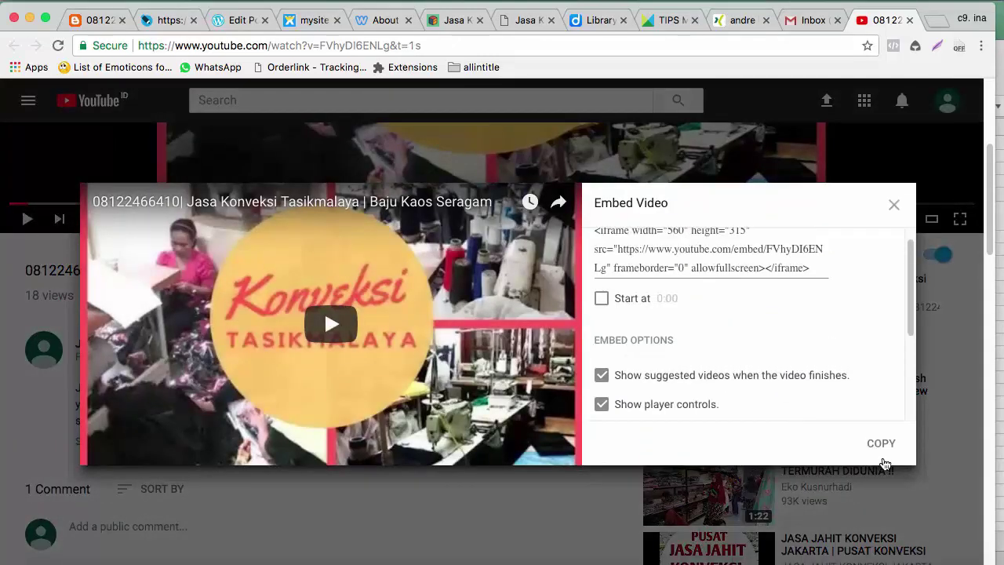
pyautogui.click(881, 444)
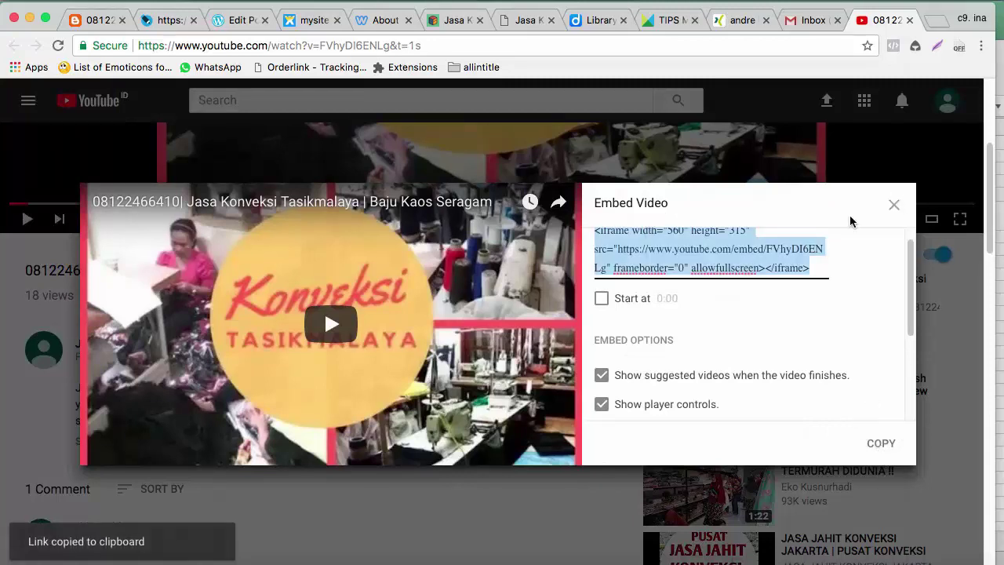
pyautogui.click(894, 205)
# In the LiveJournal draft, embed the video with the copied iframe code on the empty line below "Video kami:"
pyautogui.click(167, 20)
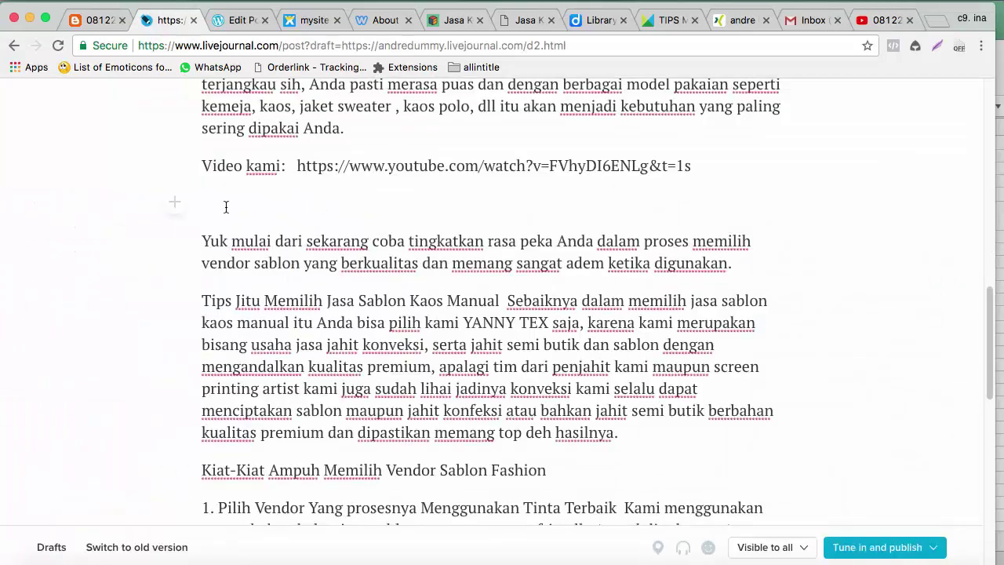
pyautogui.click(178, 203)
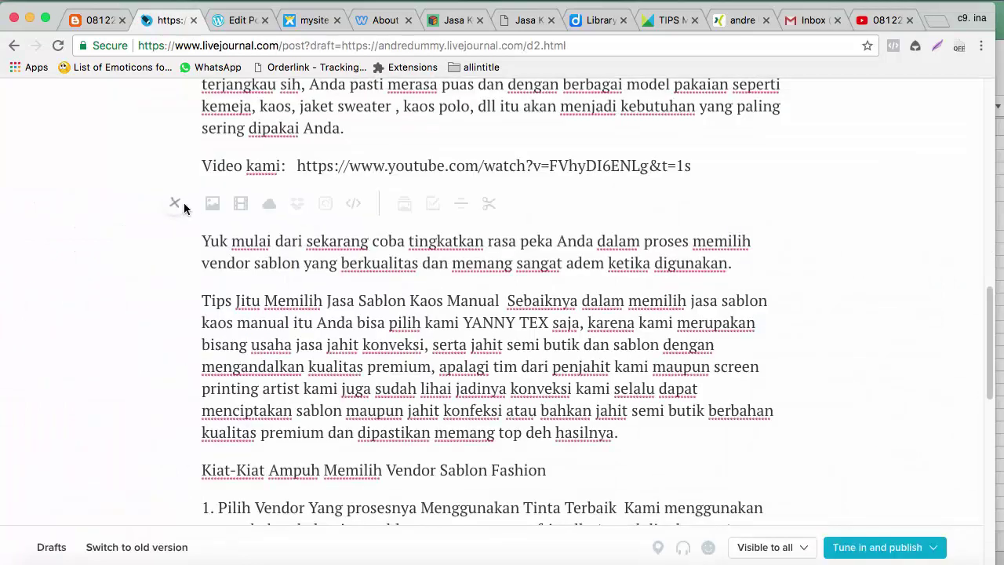
pyautogui.click(353, 204)
pyautogui.press('super+v')
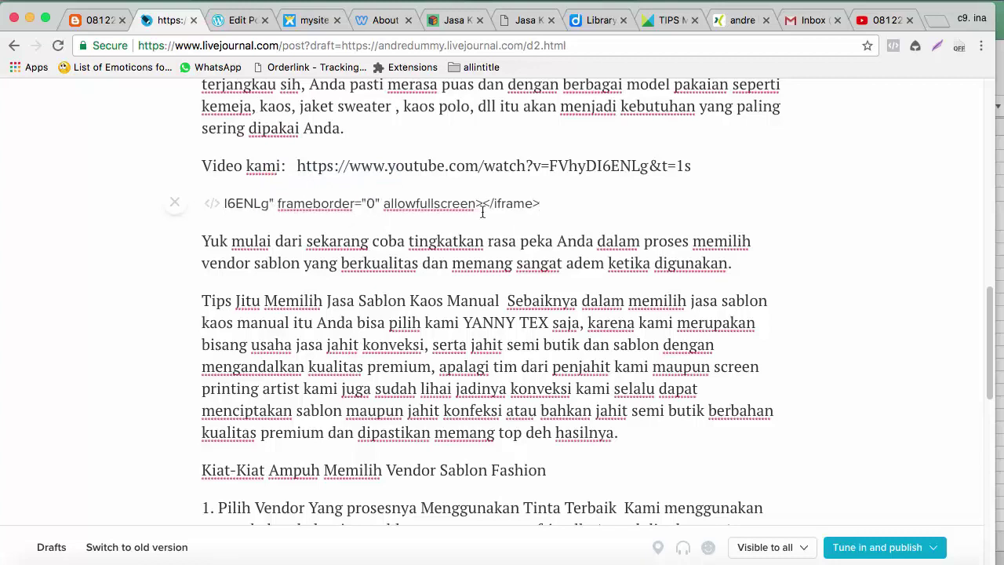
pyautogui.press('Return')
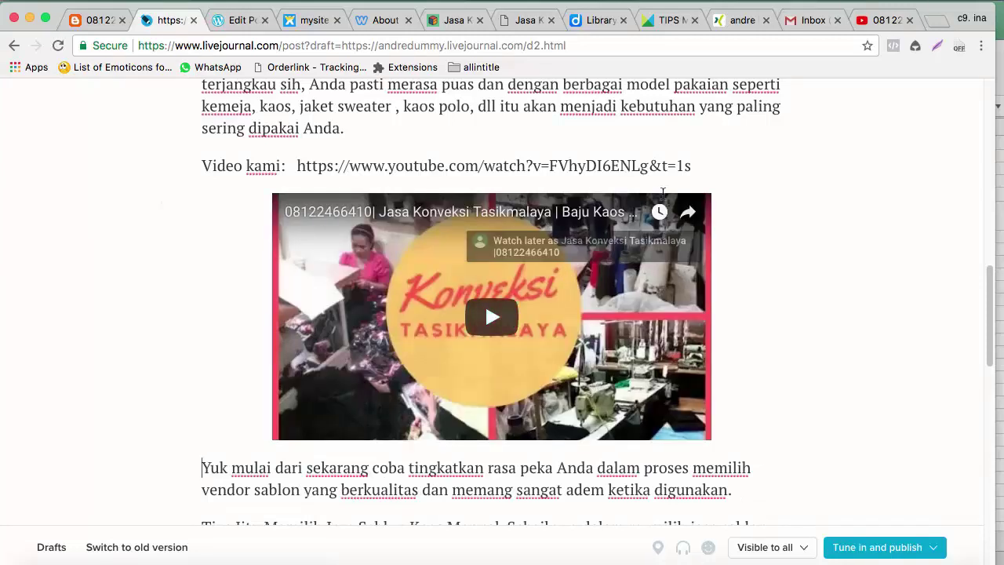
# Delete the YouTube URL text after "Video kami:", keeping only the label above the embedded video
pyautogui.click(690, 167)
pyautogui.moveTo(690, 167); pyautogui.dragTo(291, 172)
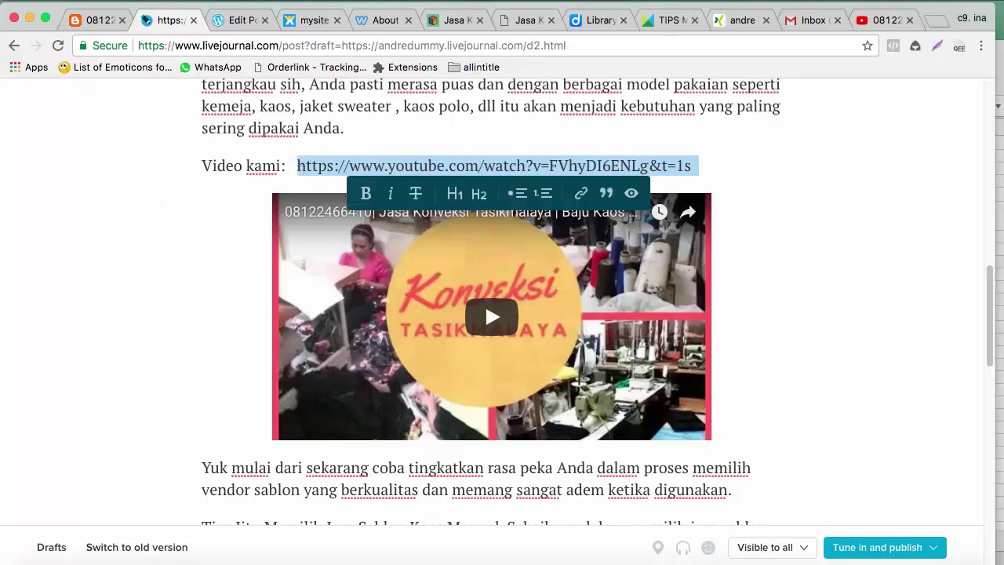
pyautogui.press('BackSpace')
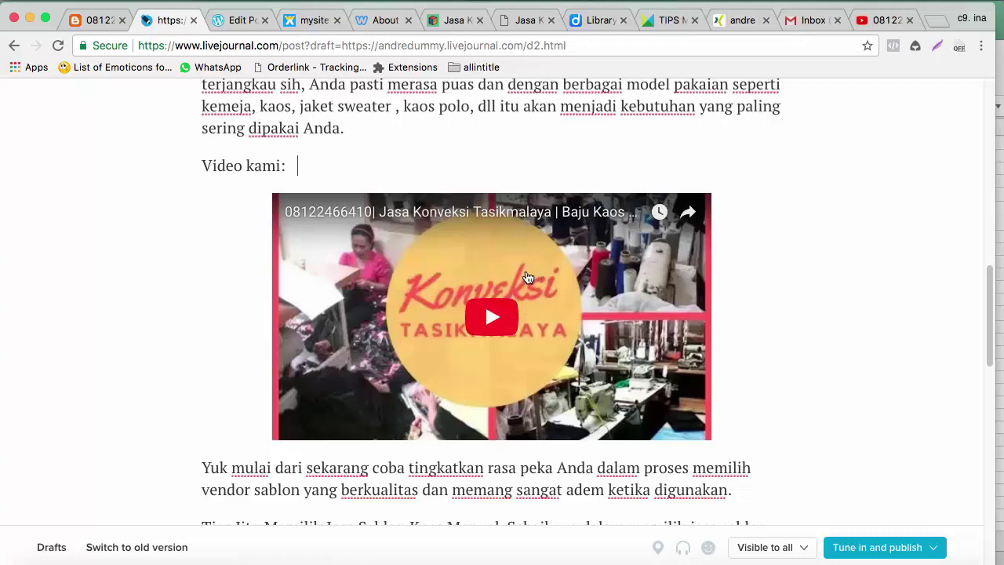
pyautogui.scroll(-10, 527, 273)
pyautogui.scroll(5, 537, 237)
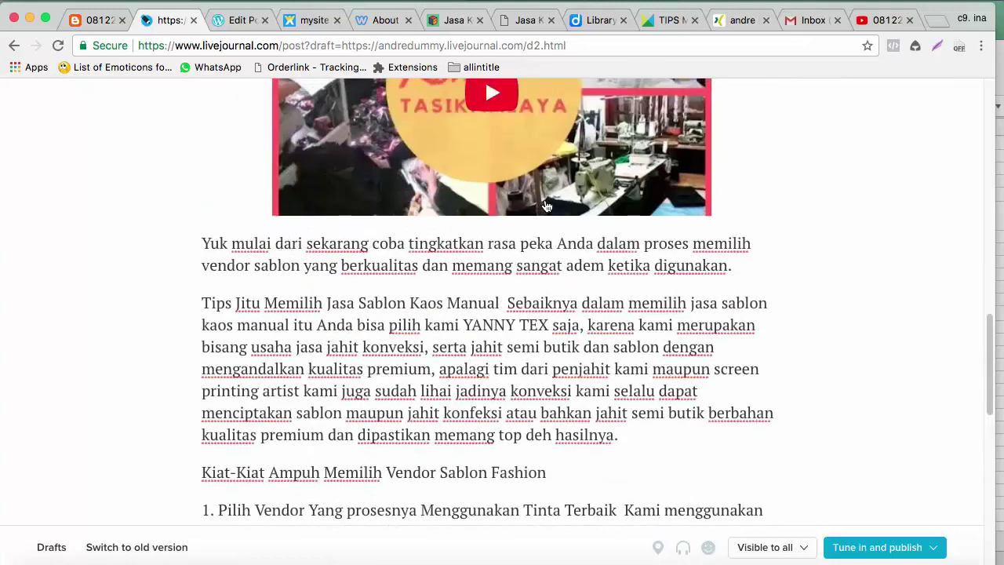
pyautogui.scroll(-15, 790, 424)
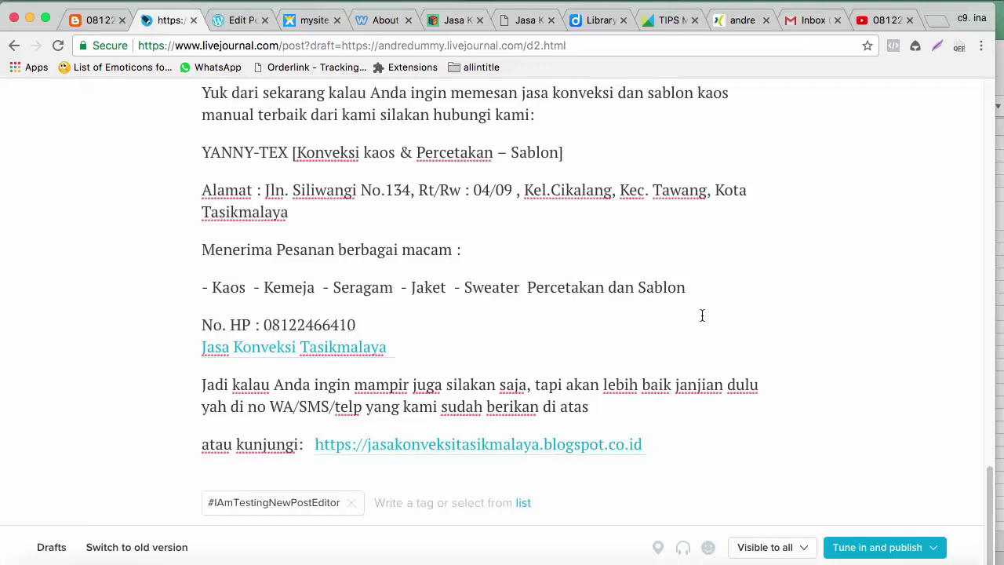
# Review the LiveJournal draft's title, image, embedded video, text and backlinks, and check the source video's address on YouTube
pyautogui.scroll(3, 675, 260)
pyautogui.scroll(3, 676, 257)
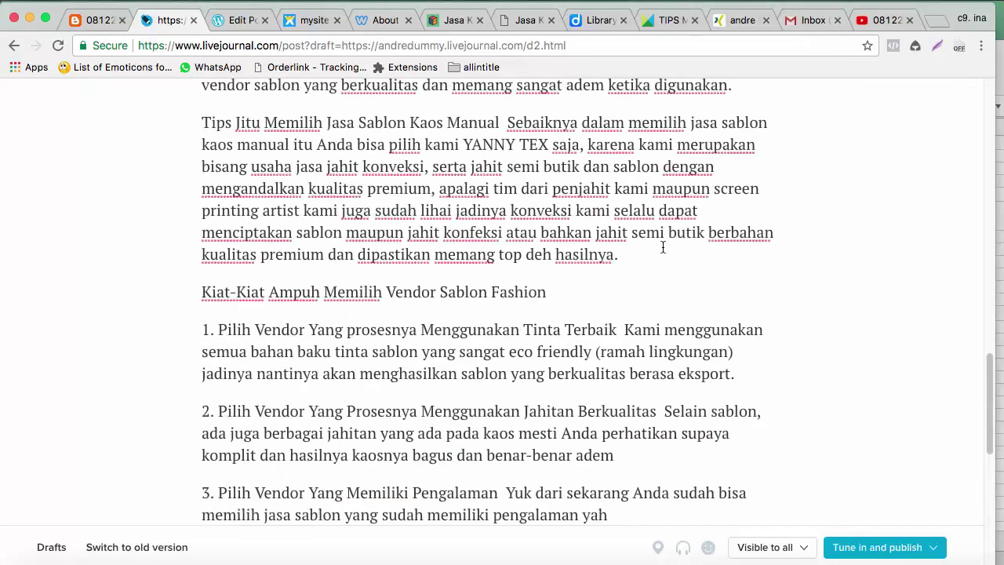
pyautogui.scroll(5, 643, 218)
pyautogui.scroll(4, 643, 218)
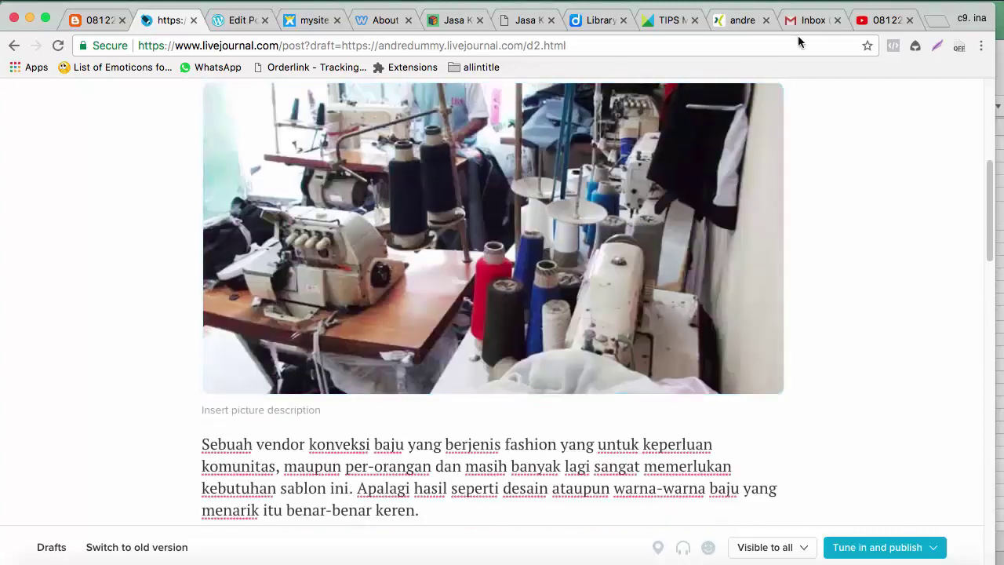
pyautogui.click(869, 21)
pyautogui.click(310, 45)
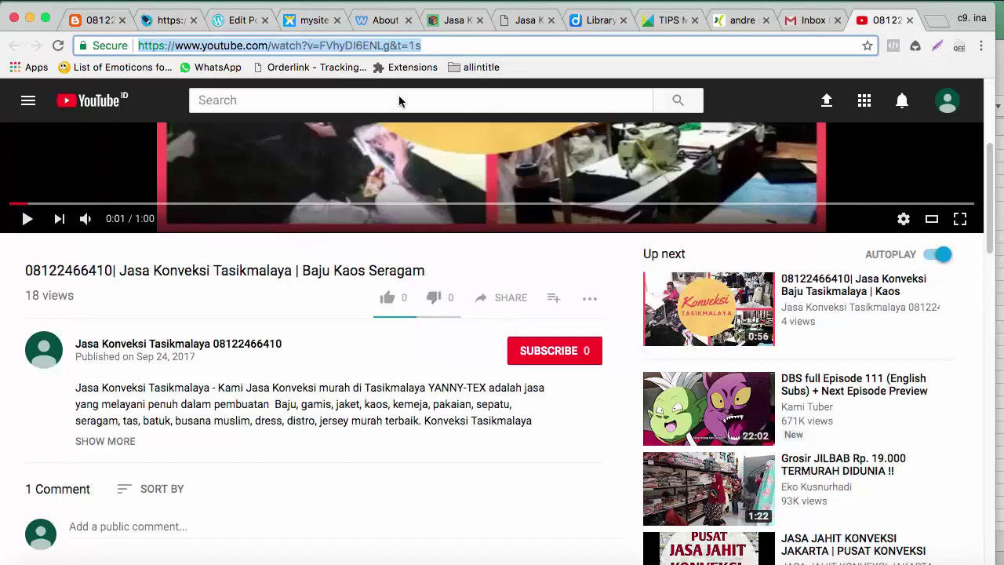
pyautogui.click(171, 20)
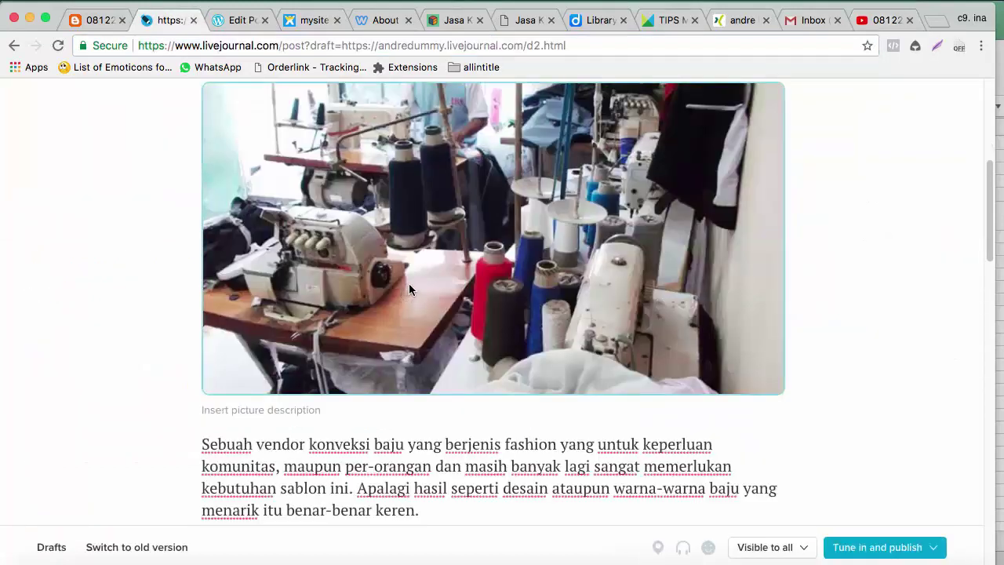
pyautogui.scroll(1, 408, 285)
pyautogui.scroll(3, 411, 286)
pyautogui.scroll(-4, 410, 283)
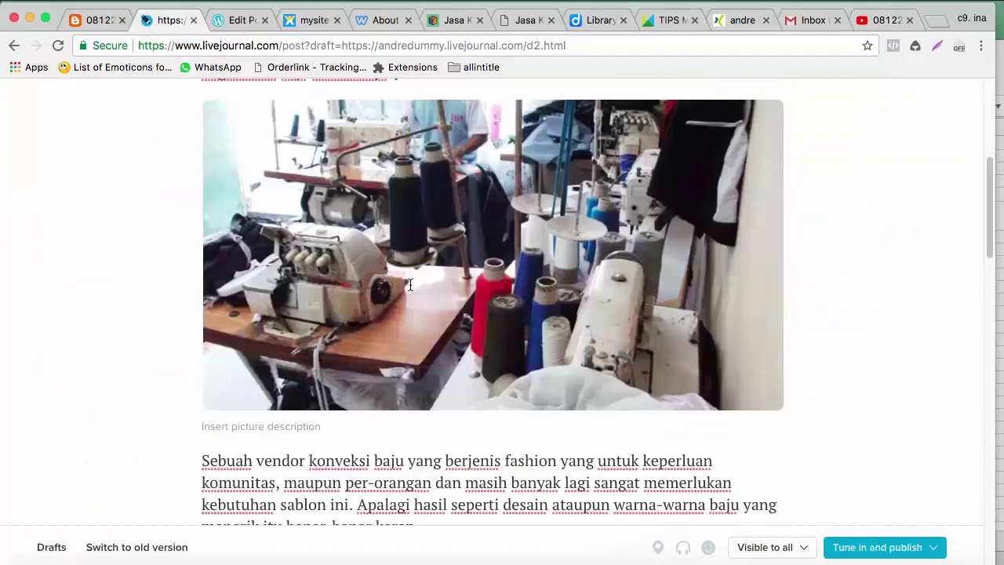
pyautogui.scroll(-4, 411, 282)
pyautogui.scroll(-6, 777, 455)
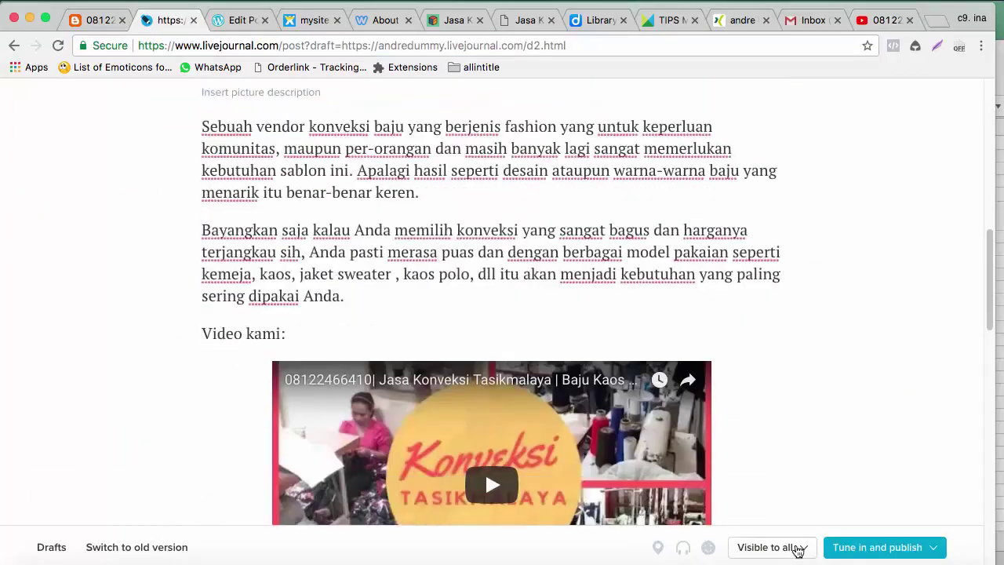
pyautogui.scroll(12, 775, 448)
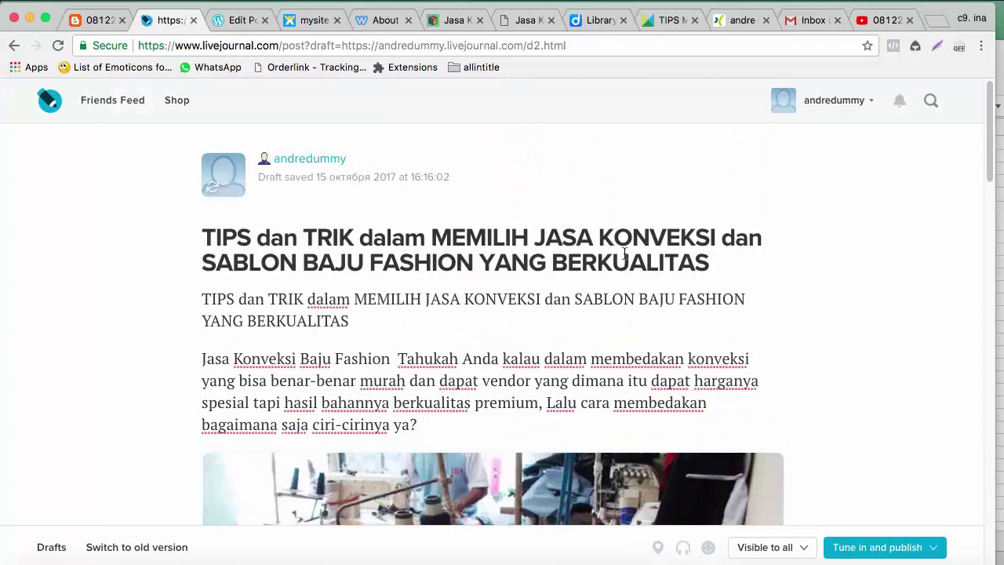
pyautogui.scroll(-6, 500, 291)
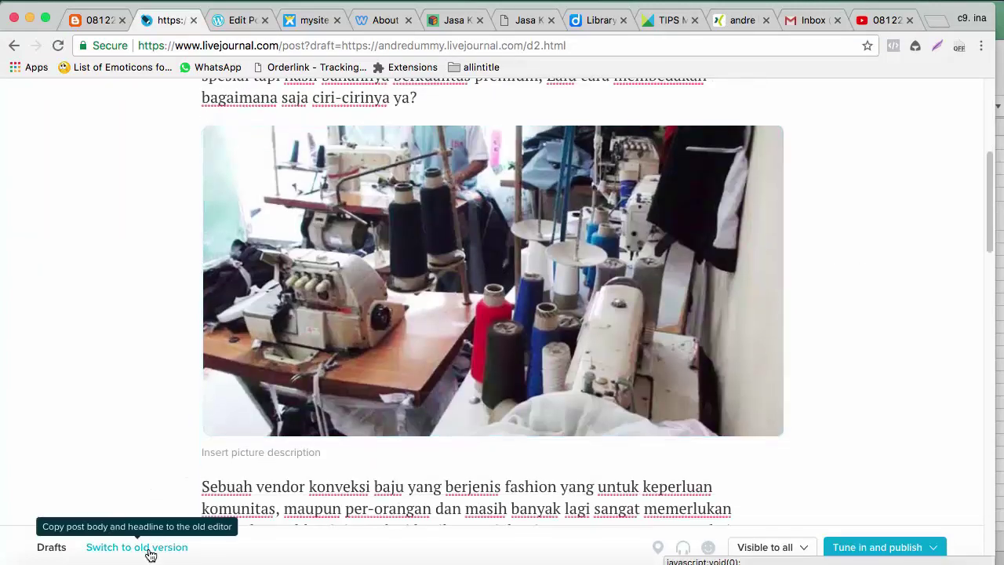
pyautogui.scroll(-4, 481, 475)
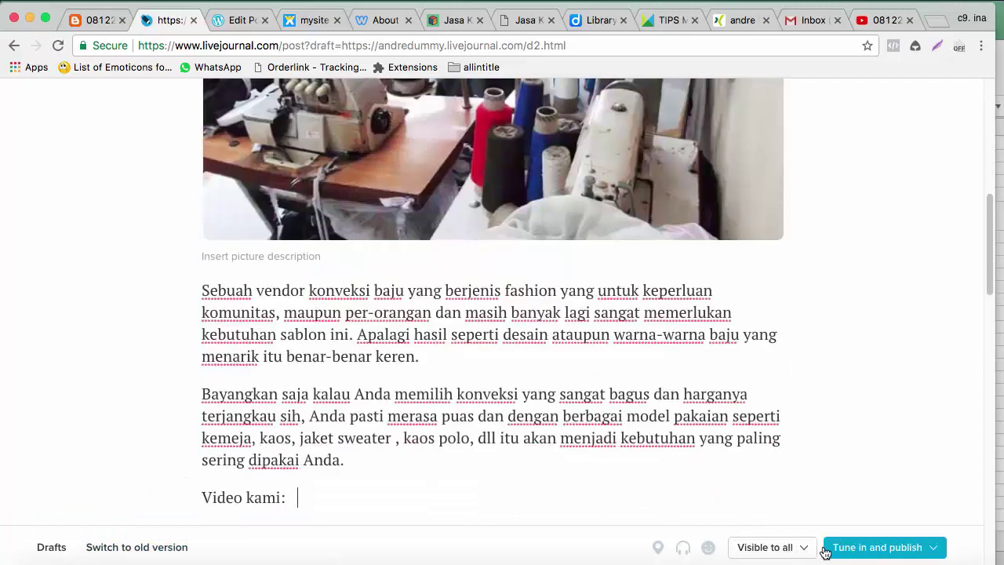
# Publish the LiveJournal draft immediately to the andredummy journal, visible to all
pyautogui.click(861, 549)
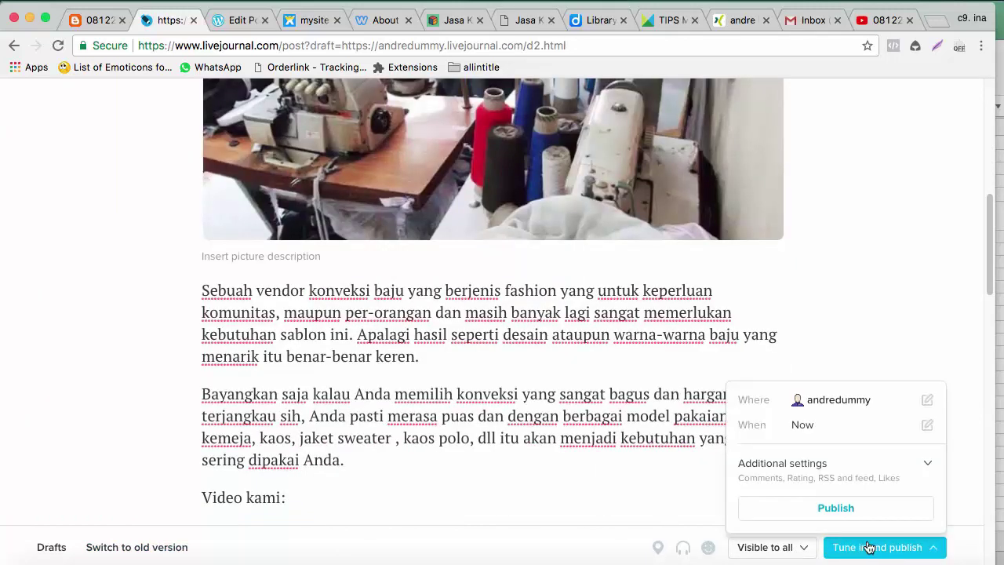
pyautogui.click(836, 518)
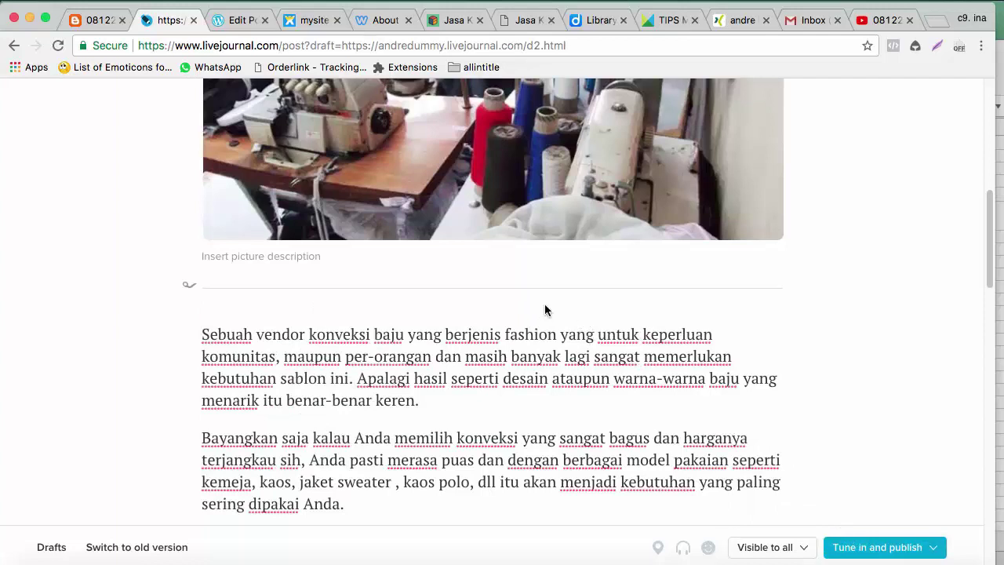
pyautogui.scroll(-10, 544, 304)
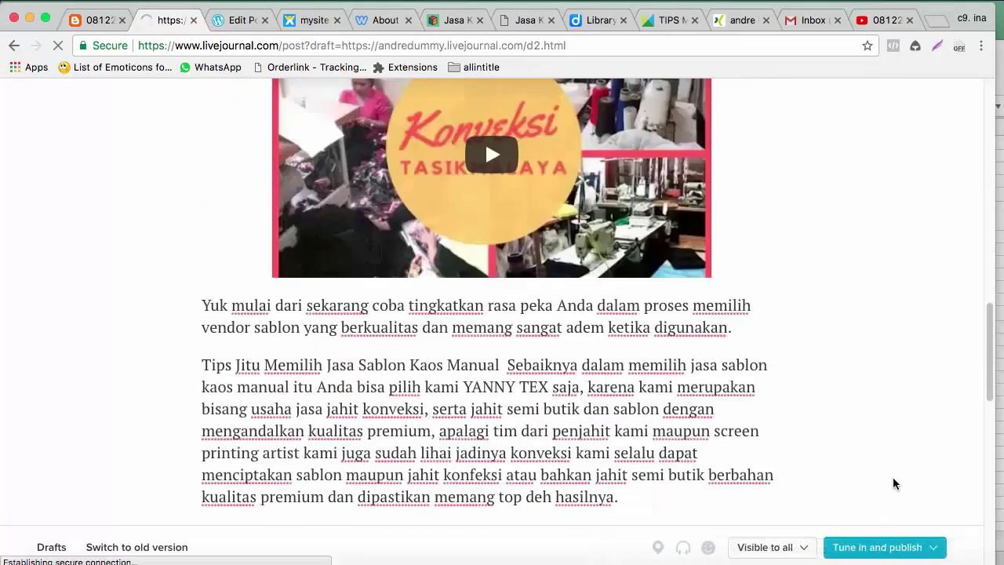
pyautogui.click(894, 544)
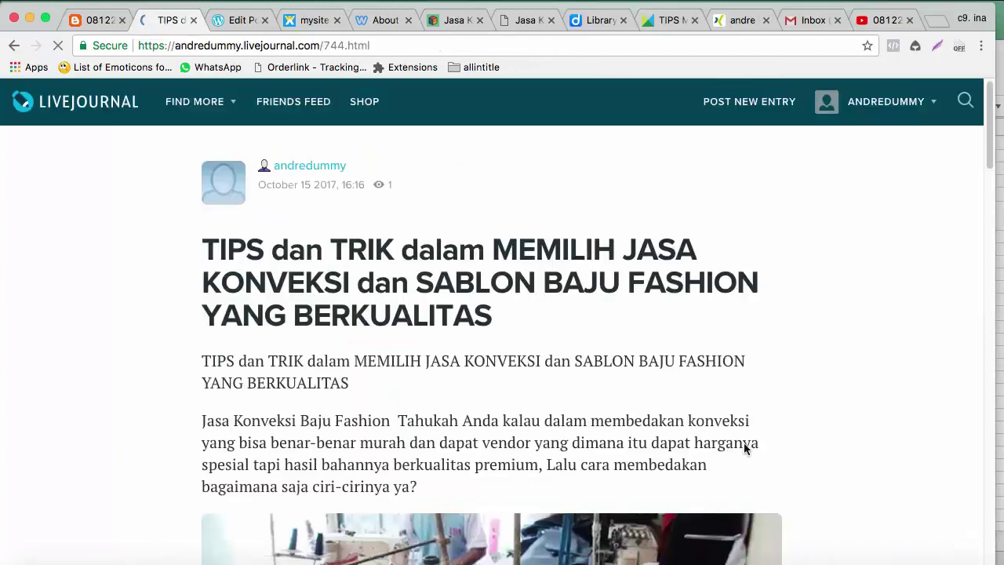
# Examine the published article from title to tag, checking the image, embedded video and the two Jasa Konveksi Tasikmalaya backlinks
pyautogui.scroll(-4, 538, 264)
pyautogui.scroll(-7, 539, 267)
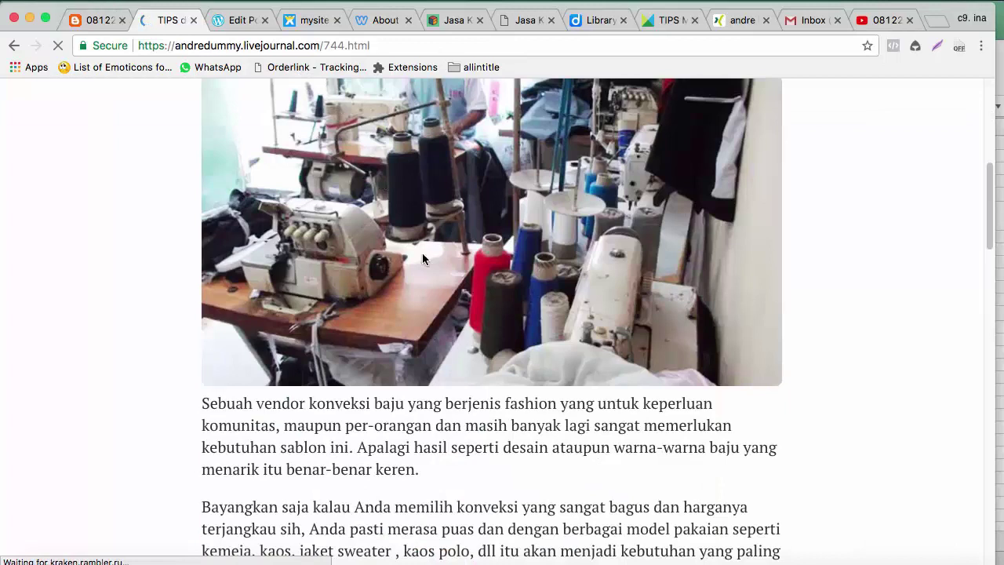
pyautogui.scroll(-15, 423, 252)
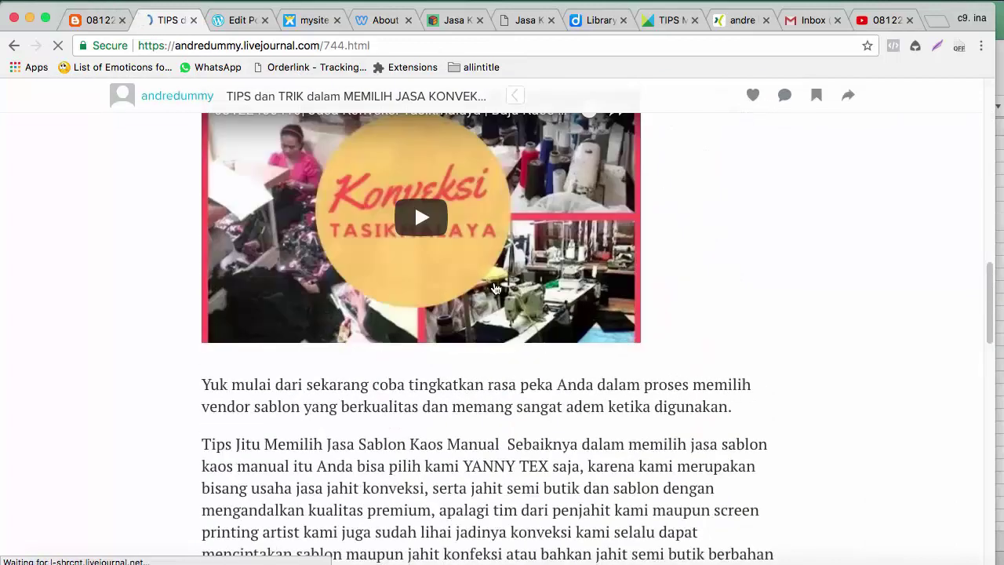
pyautogui.scroll(-10, 495, 285)
pyautogui.scroll(-8, 495, 286)
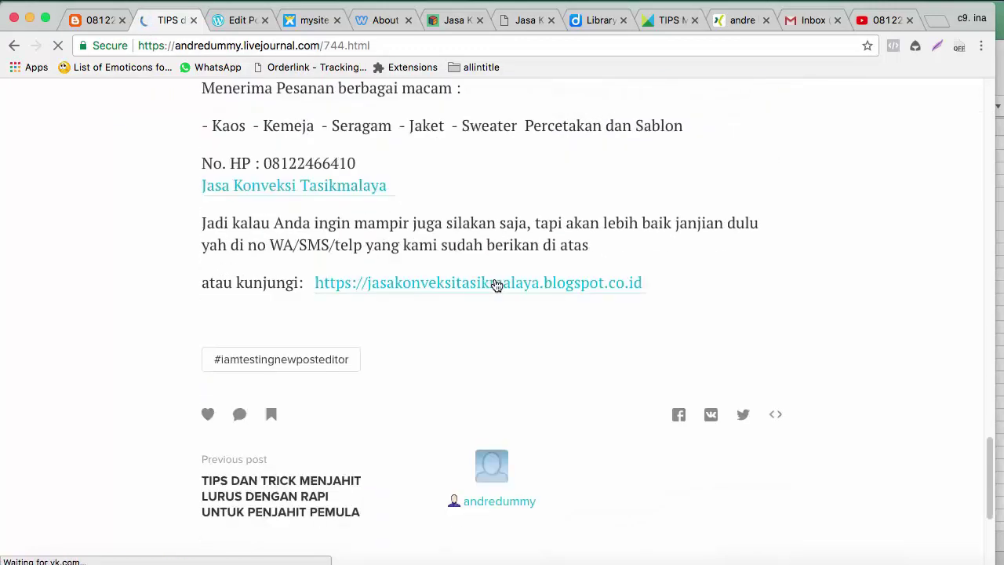
pyautogui.scroll(8, 346, 203)
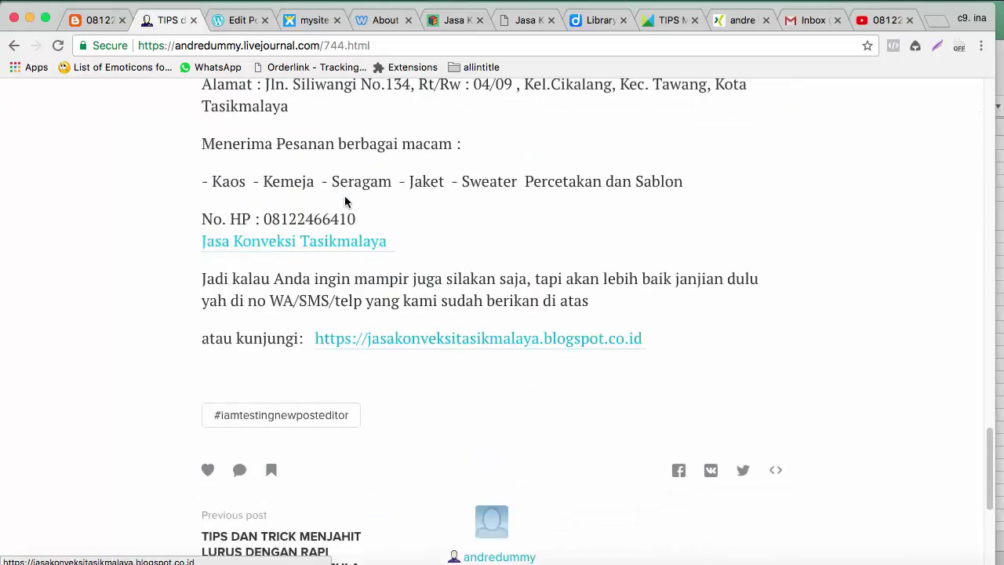
pyautogui.scroll(15, 350, 197)
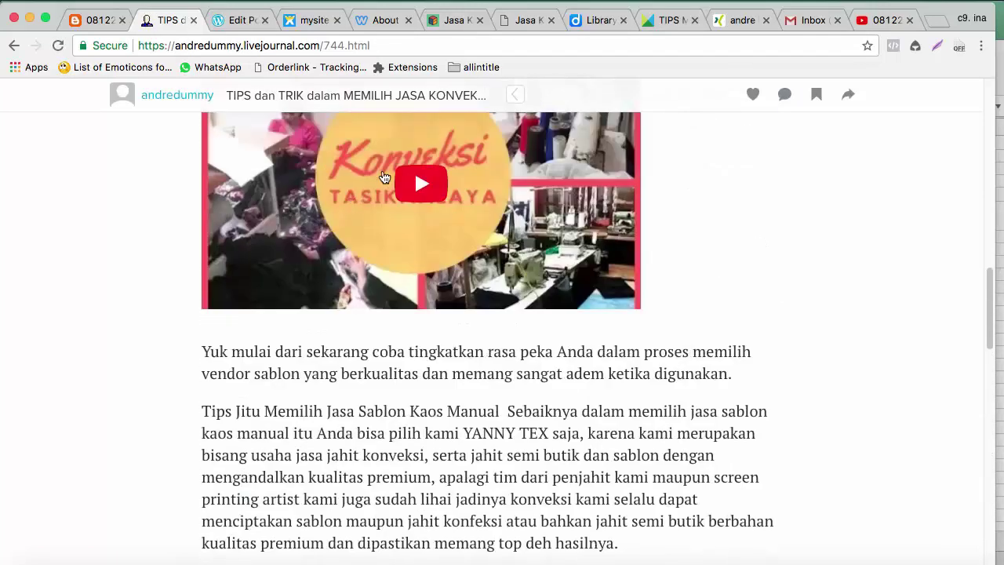
pyautogui.scroll(3, 352, 200)
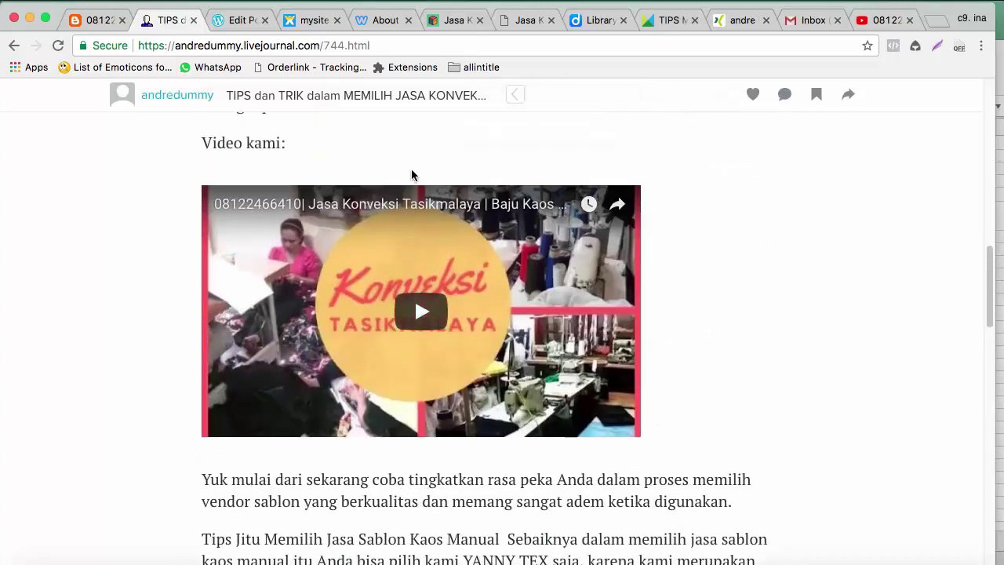
pyautogui.scroll(12, 408, 176)
pyautogui.scroll(9, 453, 177)
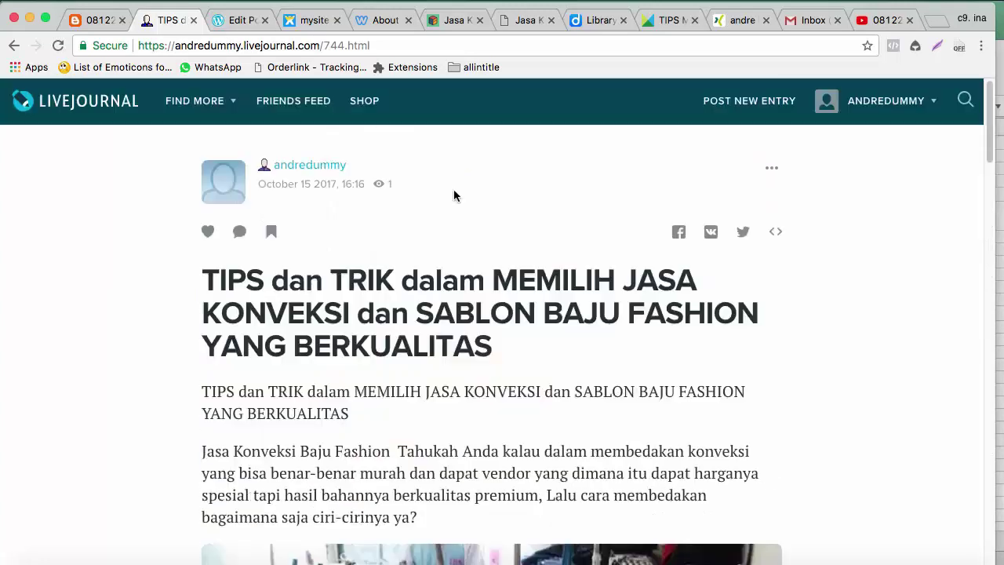
pyautogui.scroll(-1, 506, 150)
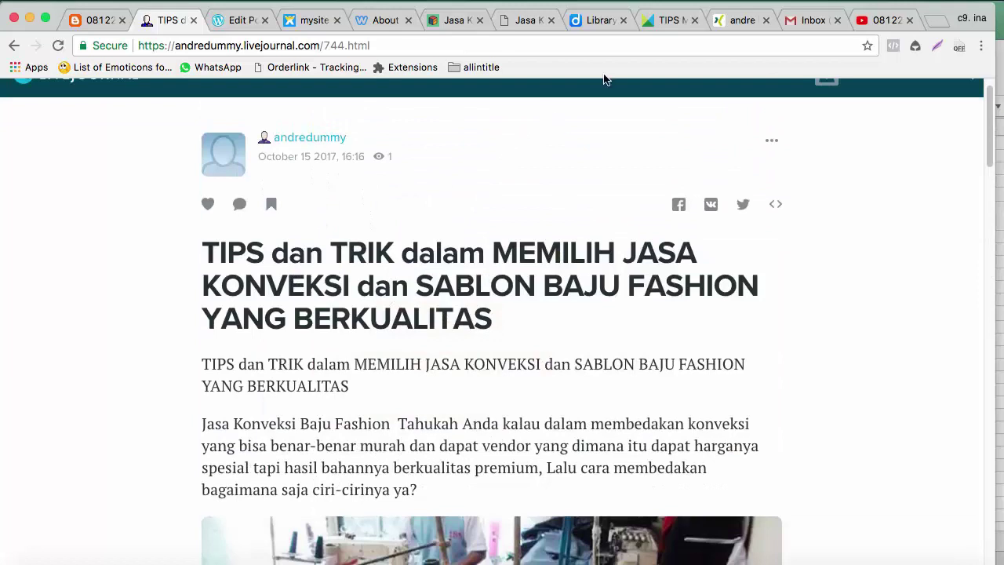
pyautogui.click(742, 4)
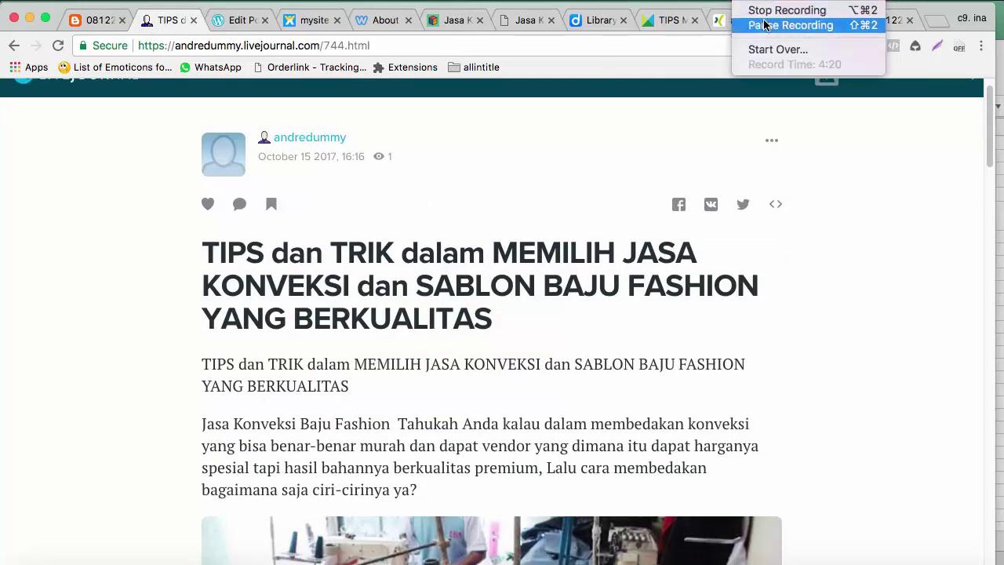